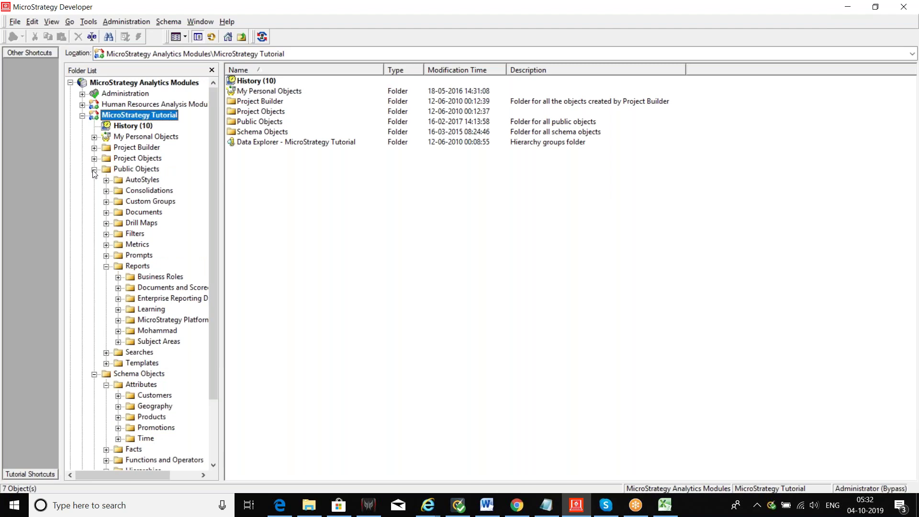
# Collapse Schema Objects and browse the Public Objects and Schema Objects folders.
pyautogui.click(95, 181)
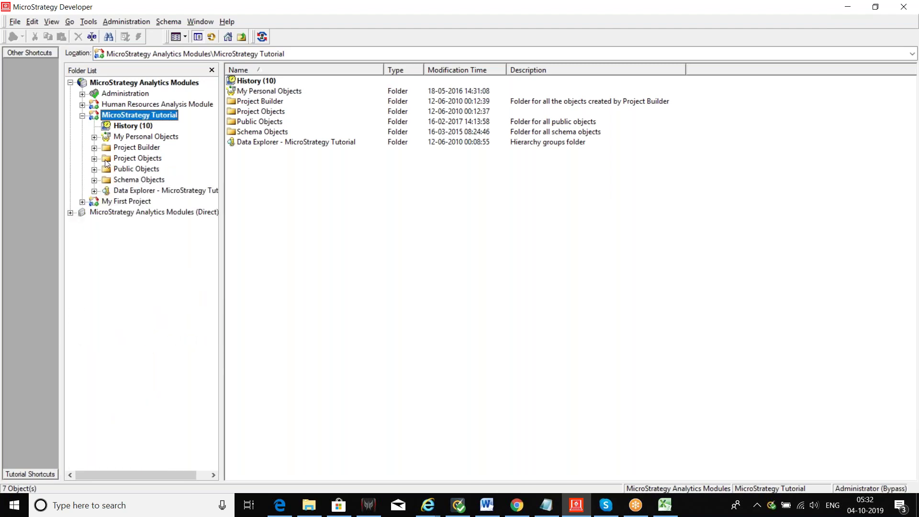
pyautogui.click(149, 170)
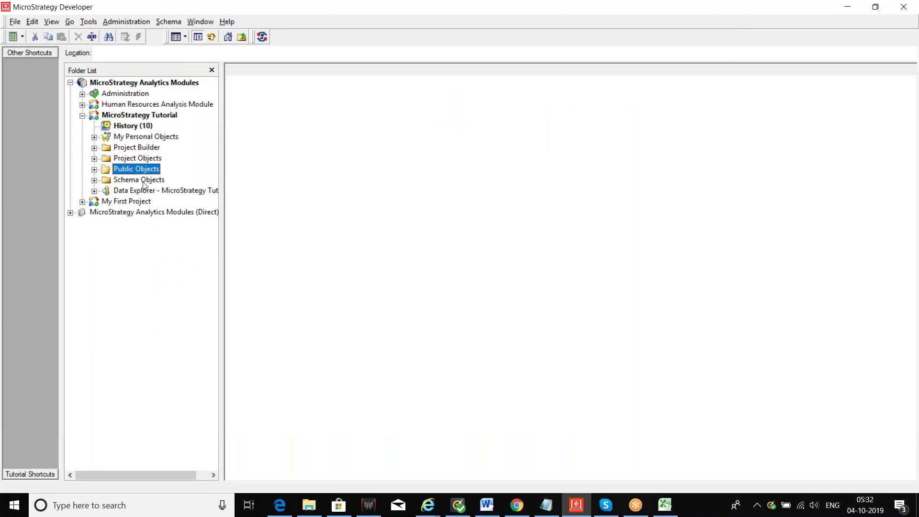
pyautogui.click(144, 181)
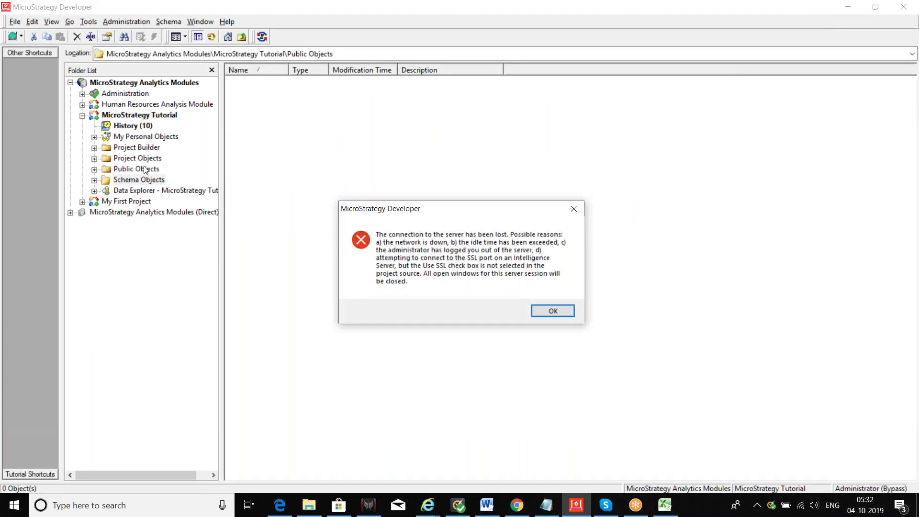
# Dismiss the lost-connection error and log back in to the Analytics Modules project source.
pyautogui.click(551, 311)
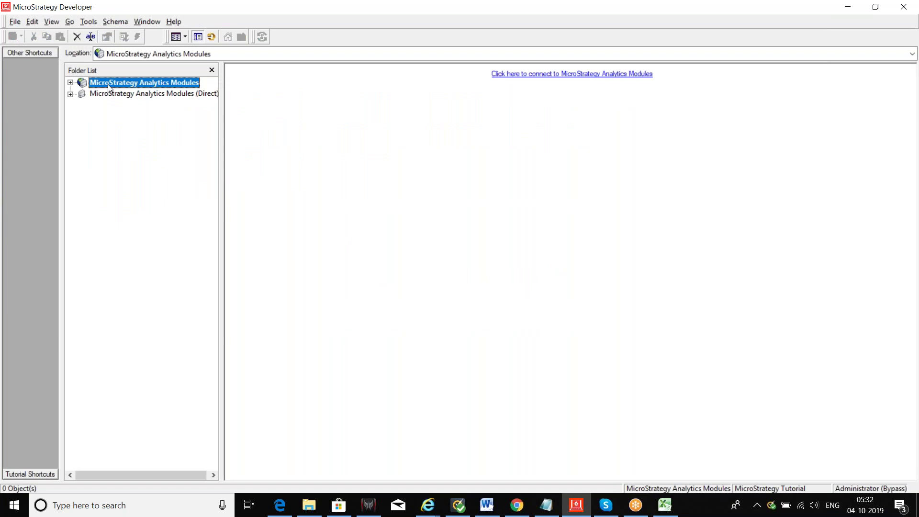
pyautogui.doubleClick(106, 84)
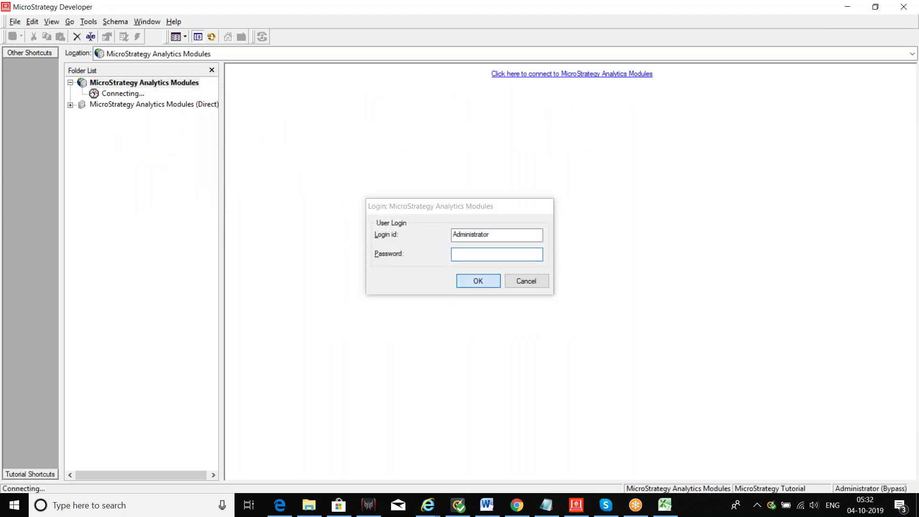
pyautogui.click(478, 281)
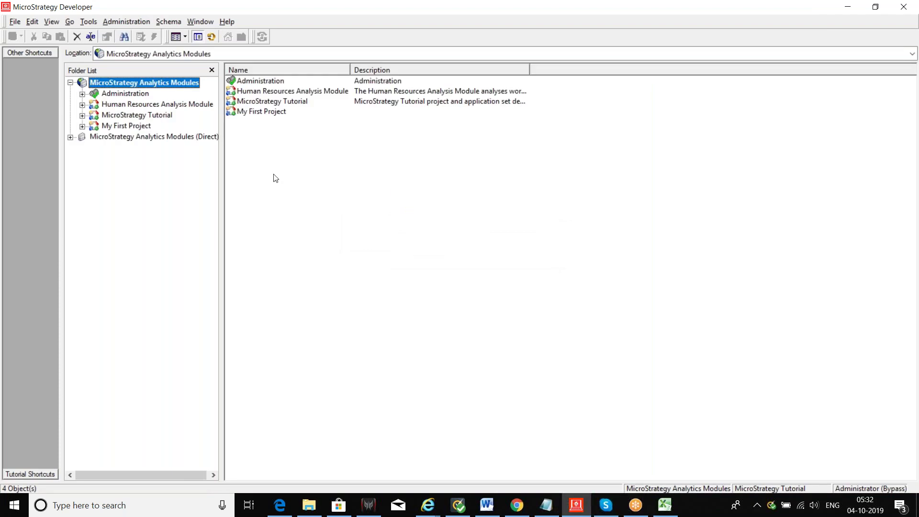
# Open the MicroStrategy Tutorial project to show its seven top-level items.
pyautogui.click(108, 107)
pyautogui.click(114, 119)
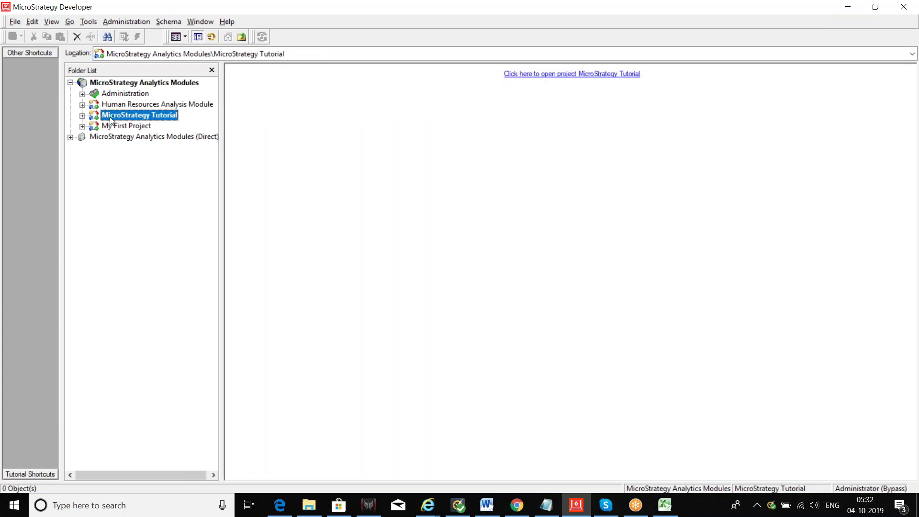
pyautogui.click(83, 116)
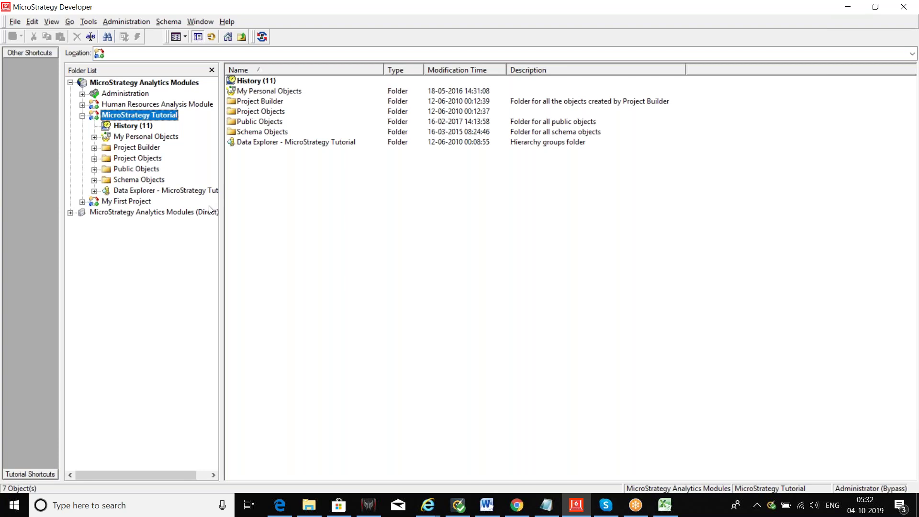
pyautogui.hscroll(2, 209, 210)
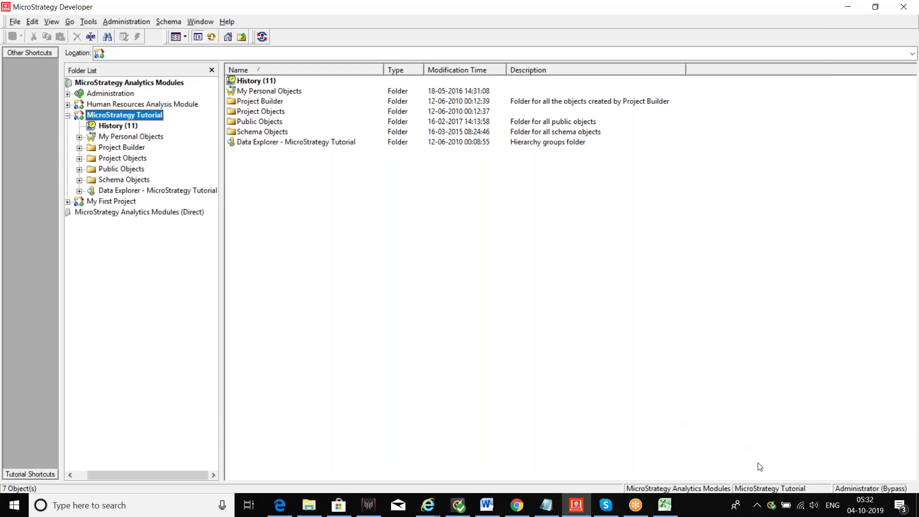
pyautogui.click(802, 512)
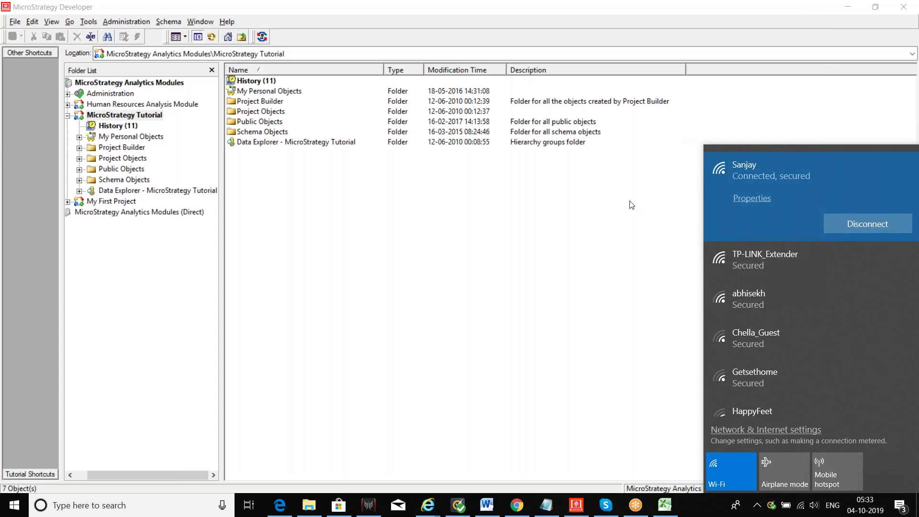
pyautogui.click(617, 360)
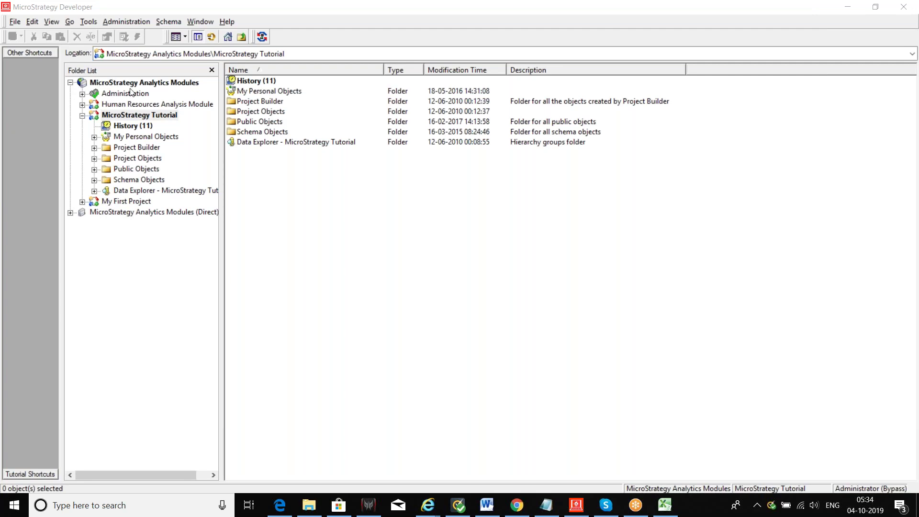
# Collapse MicroStrategy Tutorial, expand Administration, and list the Analytics Modules source's four projects.
pyautogui.click(82, 115)
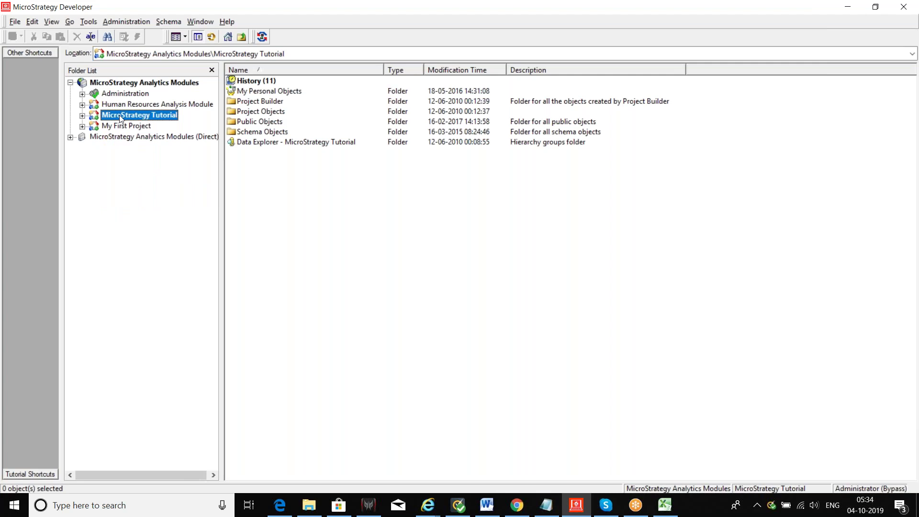
pyautogui.click(82, 95)
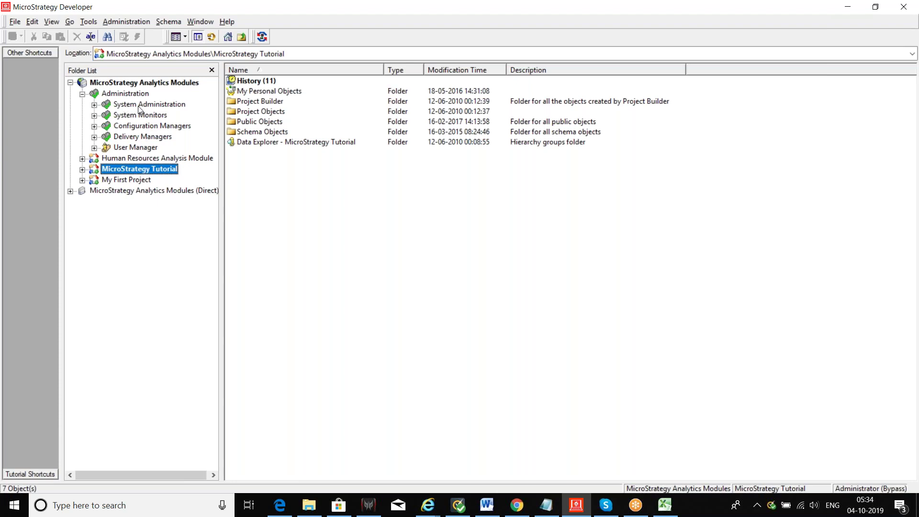
pyautogui.click(95, 104)
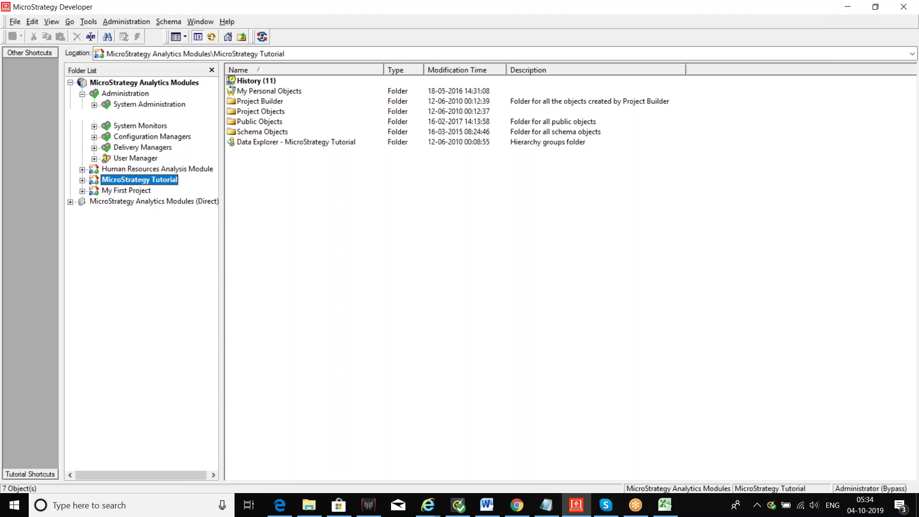
pyautogui.click(95, 105)
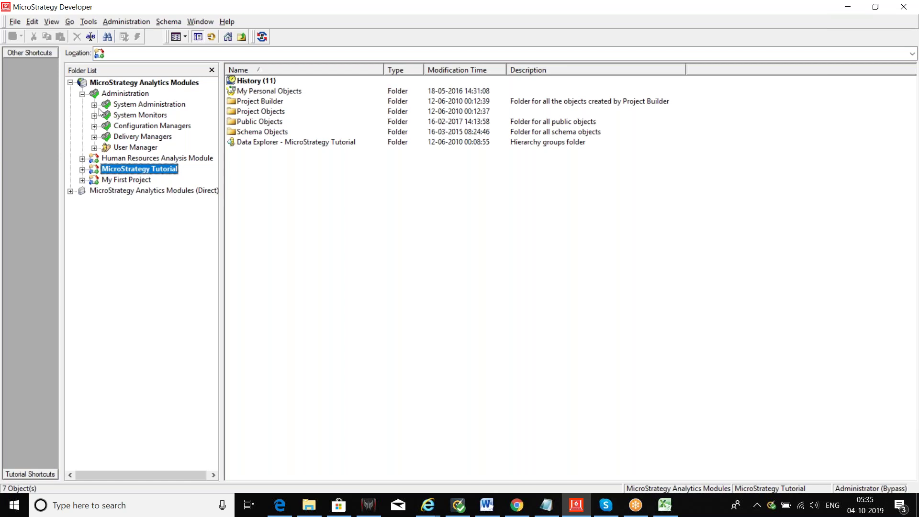
pyautogui.click(176, 85)
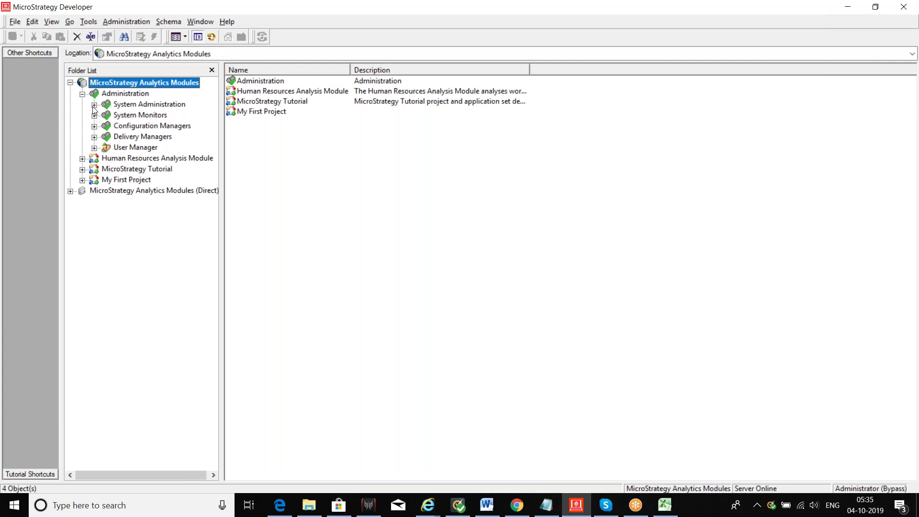
# Go through System Administration and System Monitors to the Database Connections monitor's seven cached connections.
pyautogui.click(94, 105)
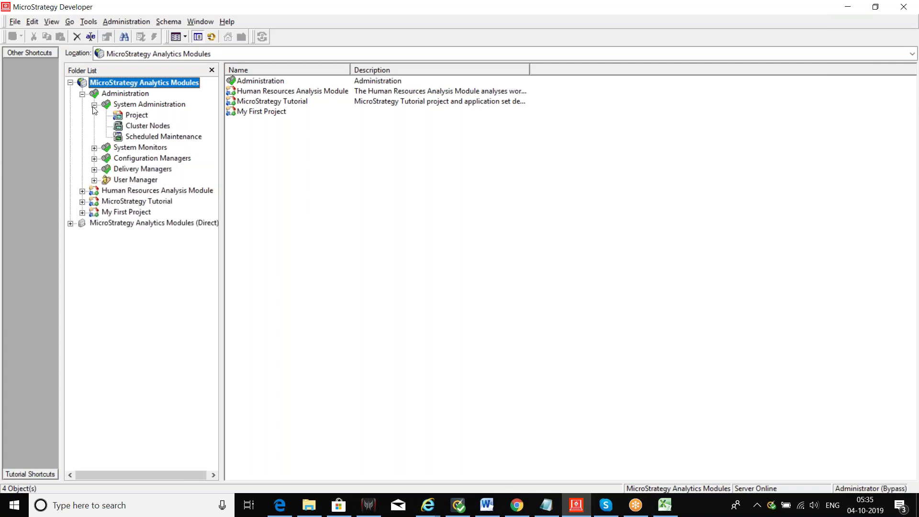
pyautogui.click(148, 126)
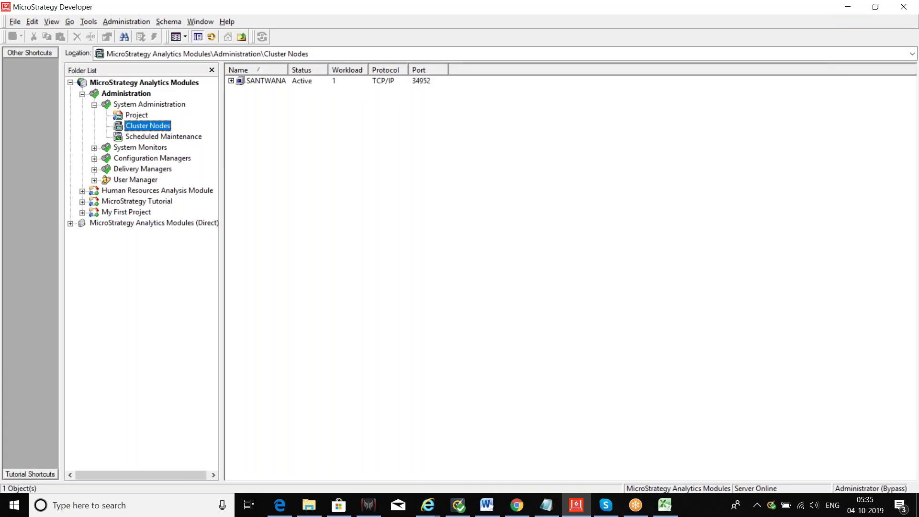
pyautogui.click(95, 104)
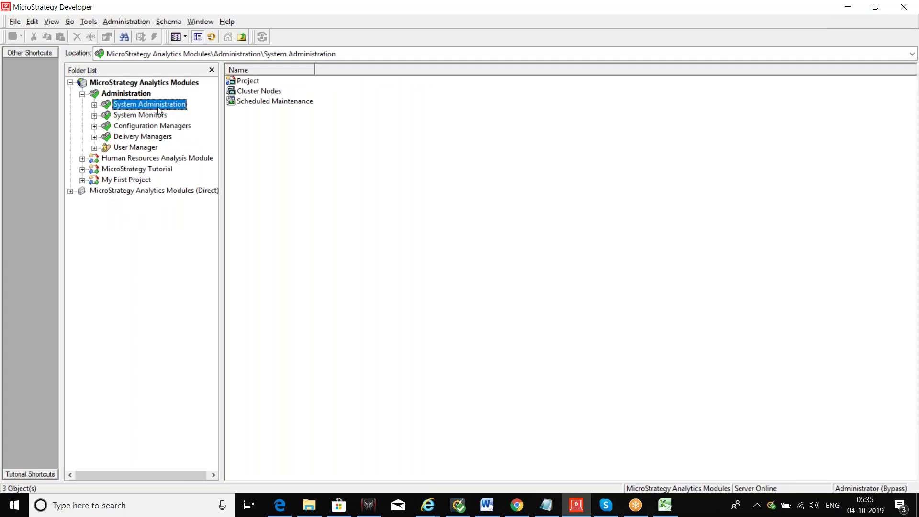
pyautogui.click(150, 117)
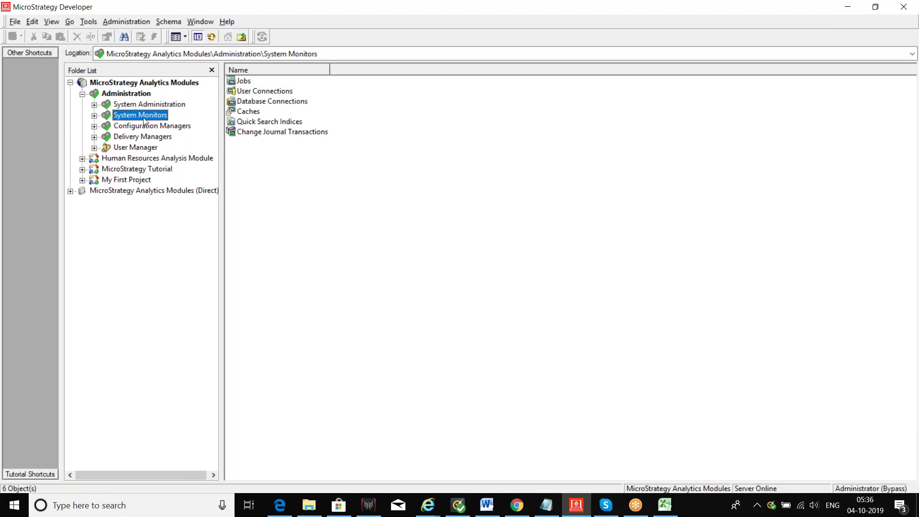
pyautogui.click(95, 115)
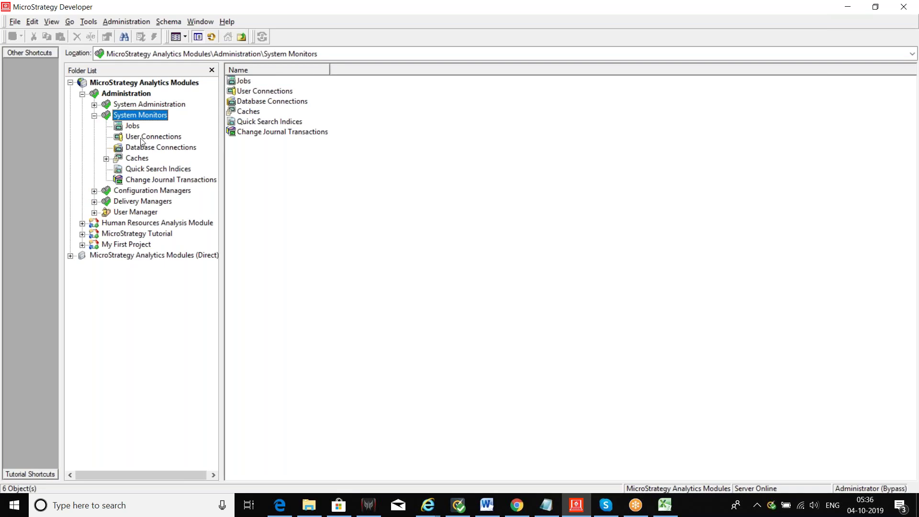
pyautogui.click(145, 149)
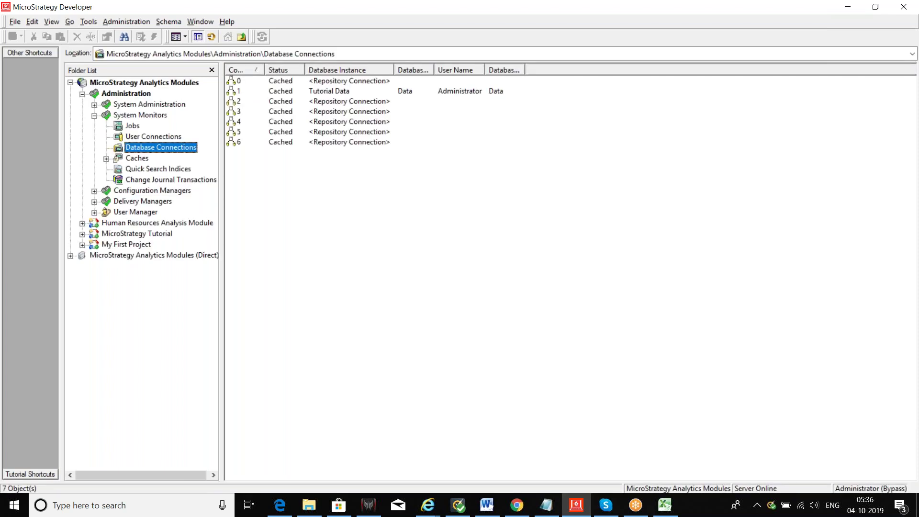
# Open the Reports and Documents cache monitors under Caches, confirming each project prompt.
pyautogui.click(138, 158)
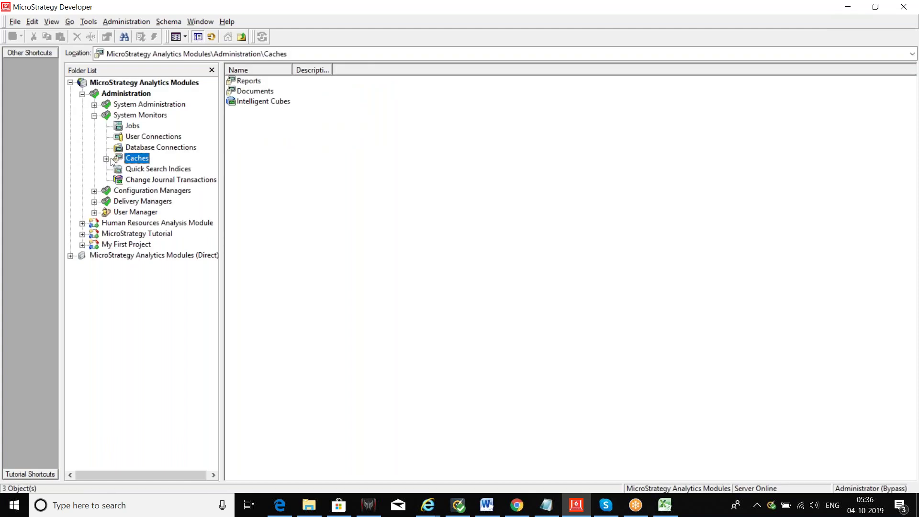
pyautogui.click(106, 159)
pyautogui.click(156, 171)
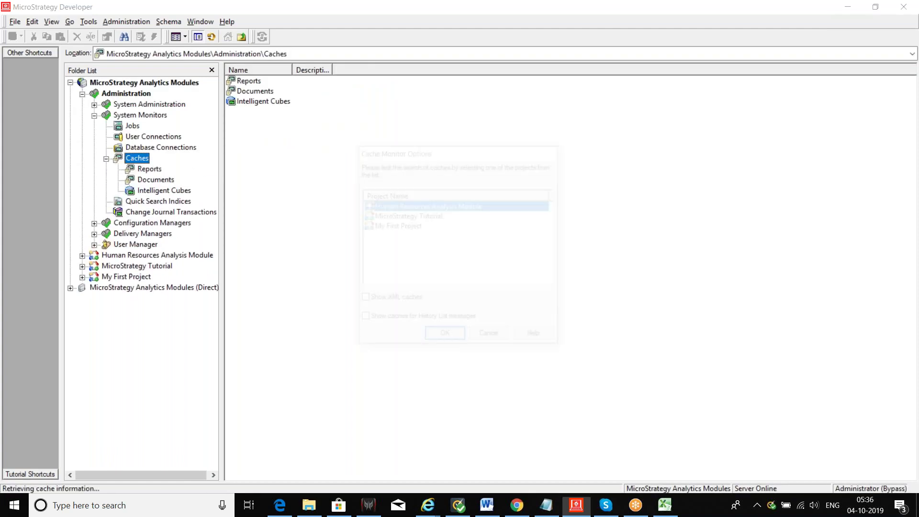
pyautogui.click(446, 338)
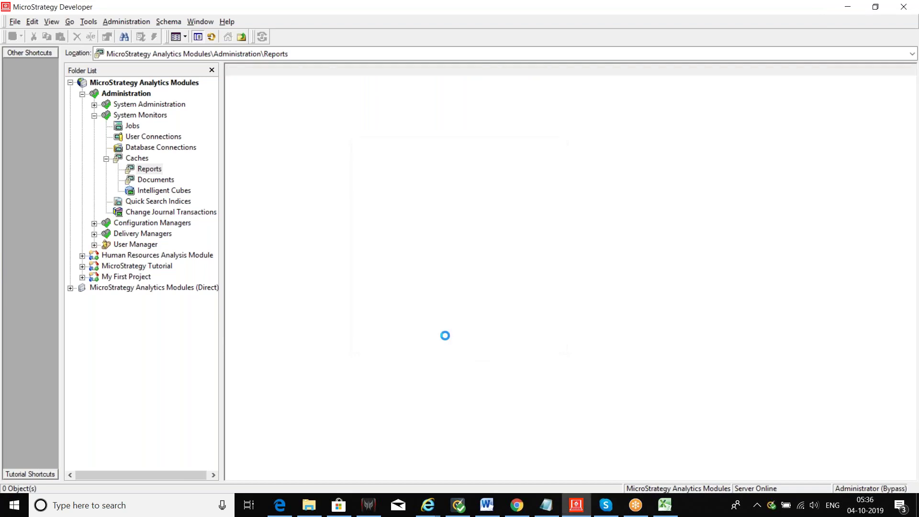
pyautogui.click(167, 181)
pyautogui.click(445, 338)
# View the Reports and Intelligent Cubes caches, then collapse Caches back to System Monitors.
pyautogui.click(154, 170)
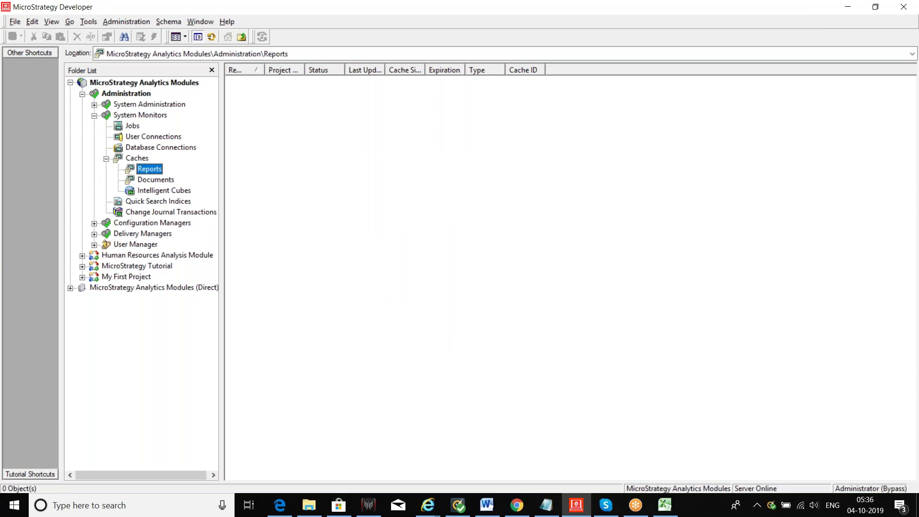
pyautogui.click(162, 191)
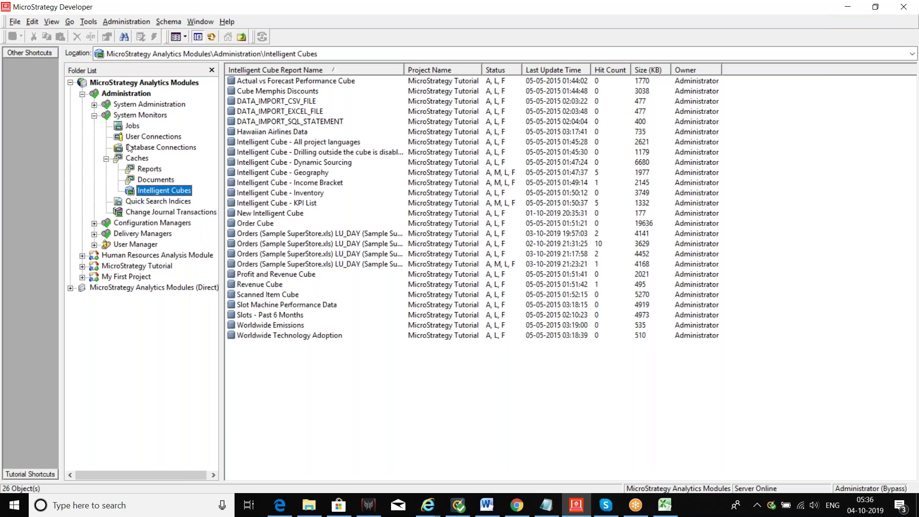
pyautogui.click(106, 159)
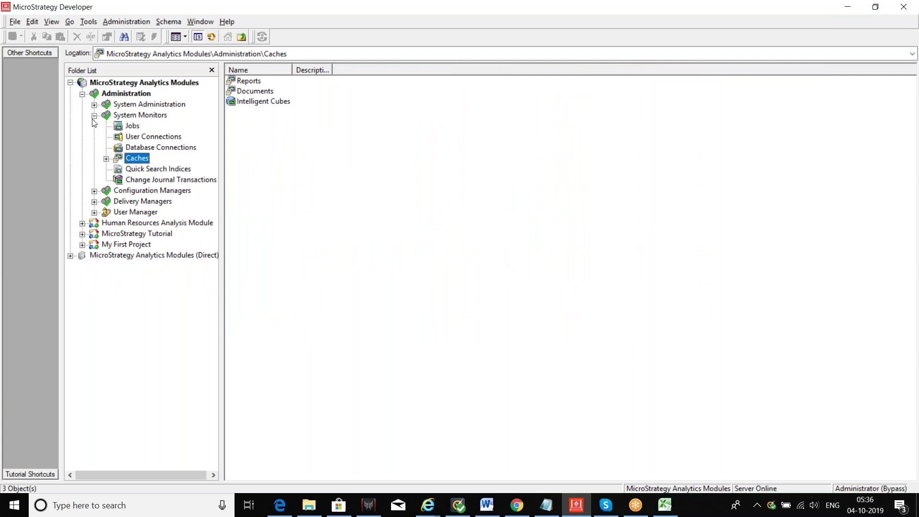
pyautogui.click(95, 116)
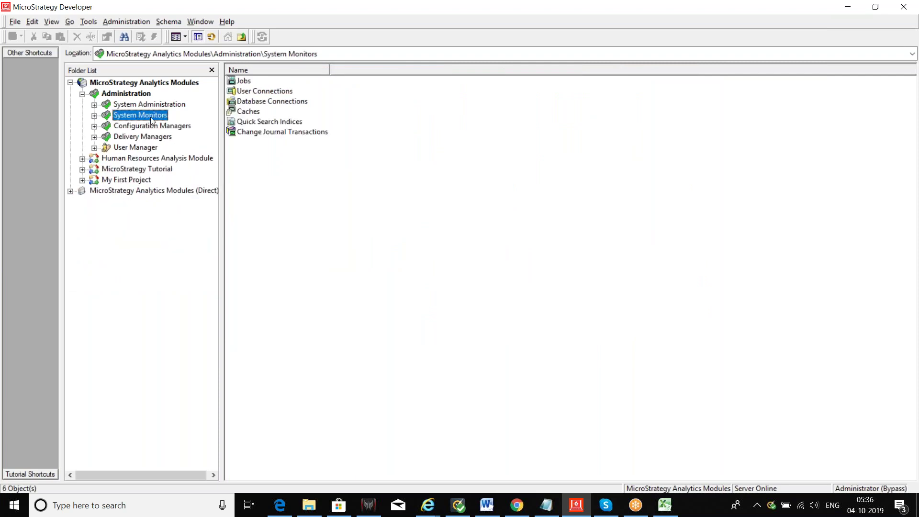
# Show the 11 database instances under Configuration Managers and select Tutorial Data.
pyautogui.click(152, 126)
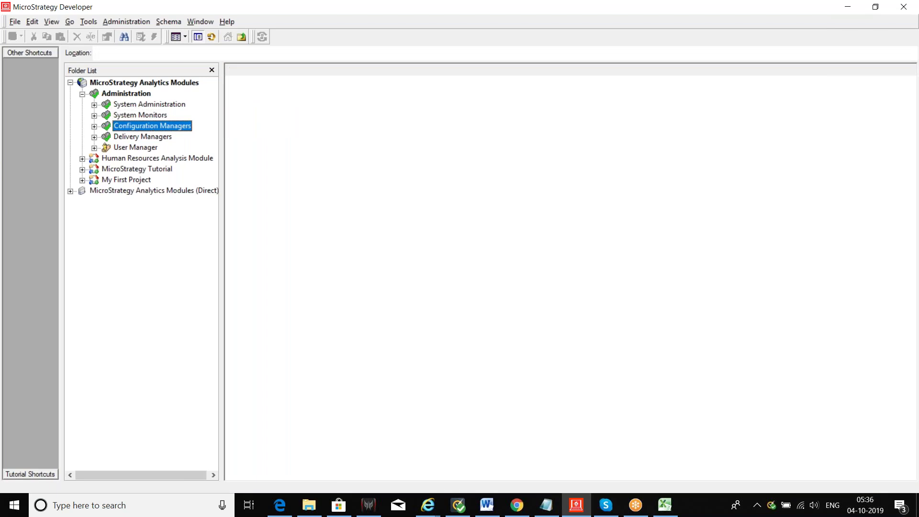
pyautogui.click(94, 128)
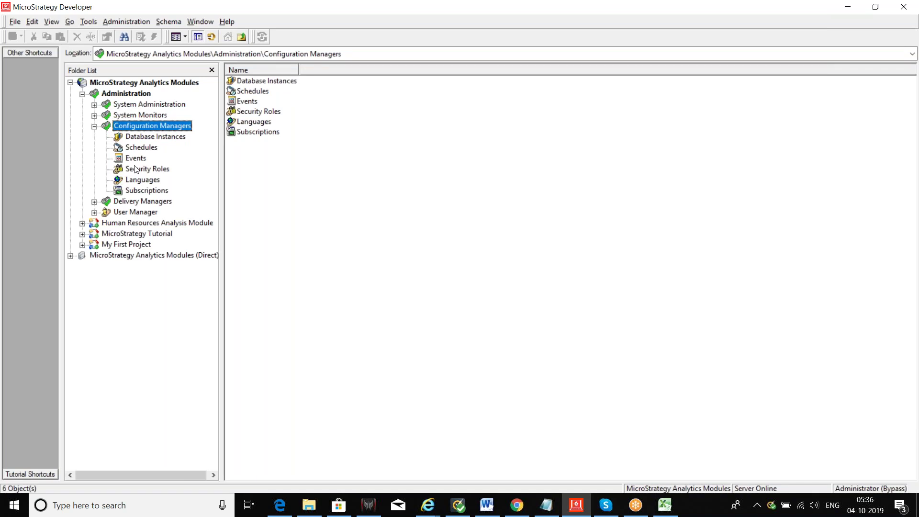
pyautogui.click(168, 137)
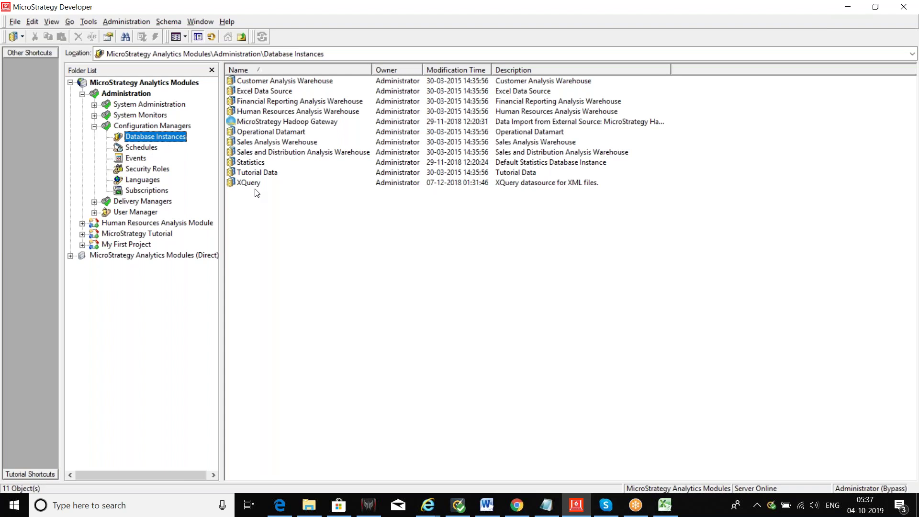
pyautogui.click(274, 177)
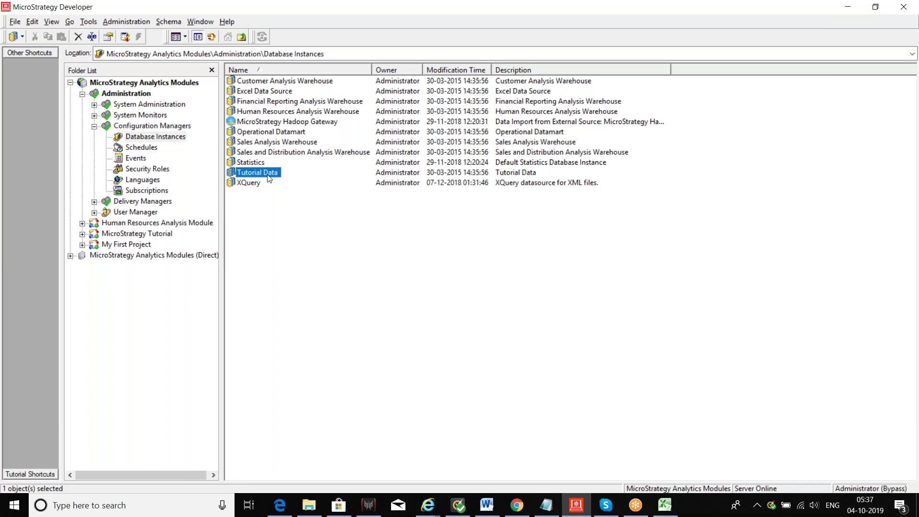
# Deselect Tutorial Data and list the eight schedules, such as 8AM and Books Closed.
pyautogui.click(278, 240)
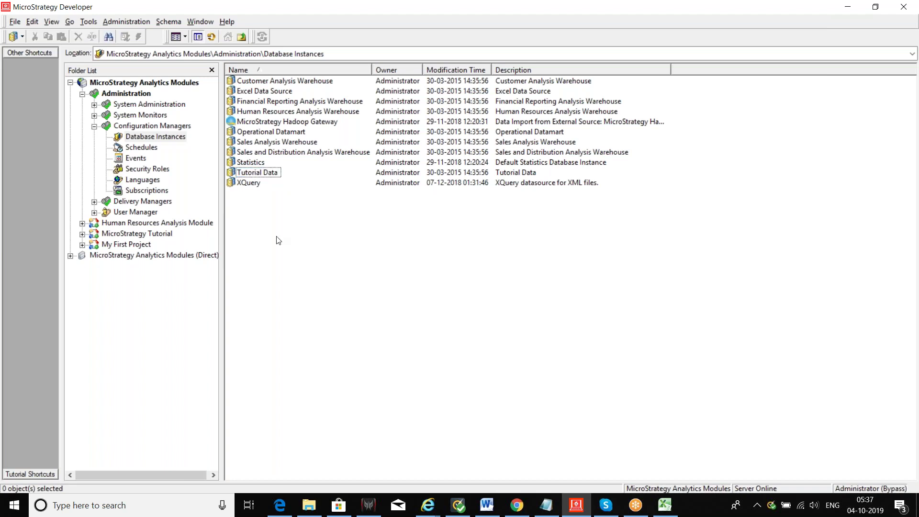
pyautogui.click(140, 148)
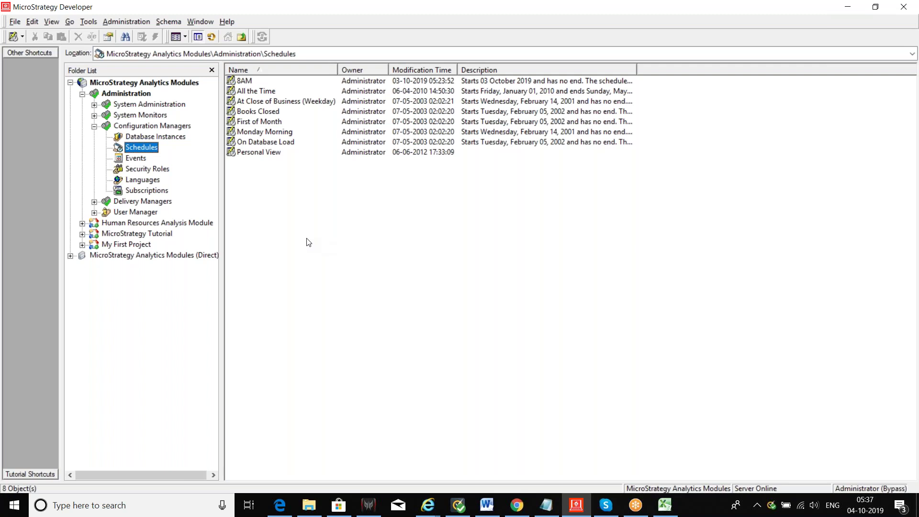
# Browse the Events and Security Roles lists, then switch to the Saham workbook in Excel.
pyautogui.click(137, 159)
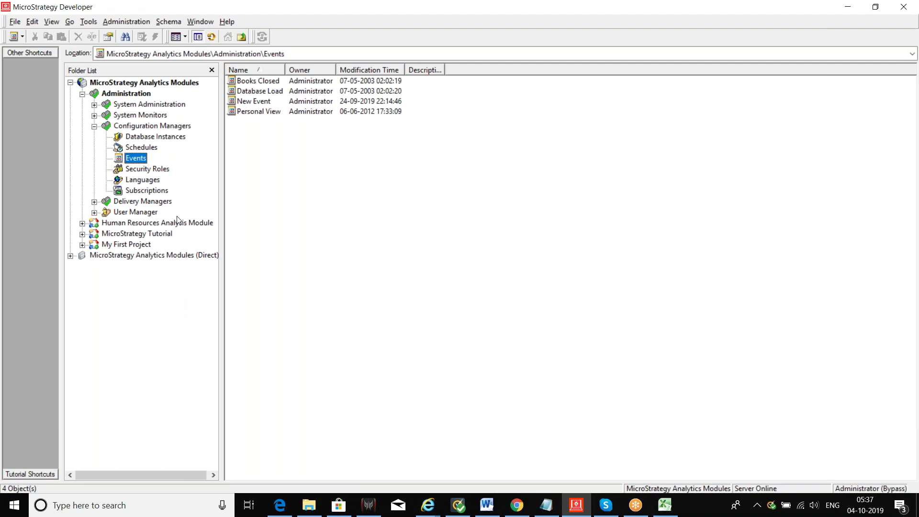
pyautogui.click(145, 172)
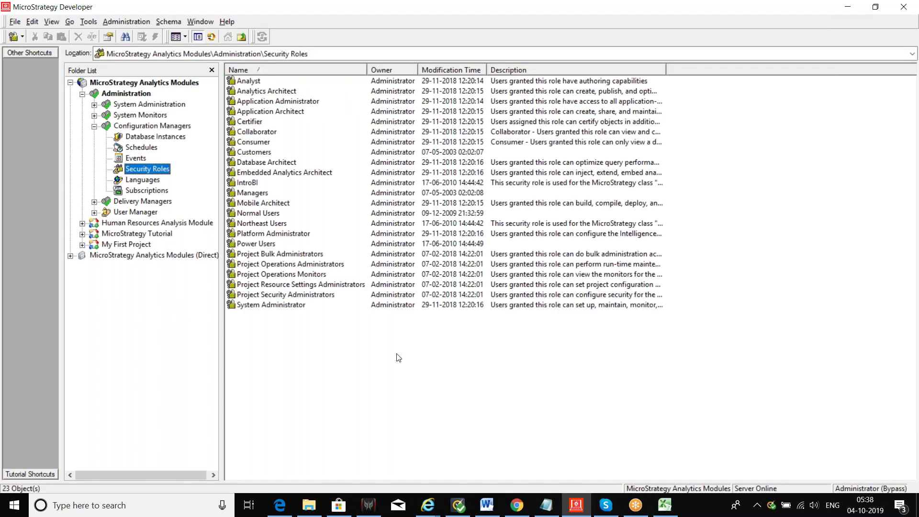
pyautogui.click(668, 507)
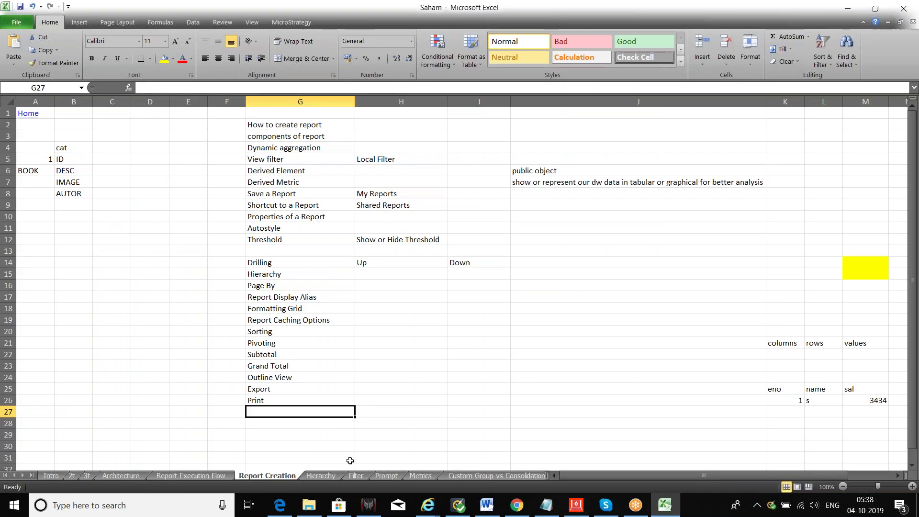
# Move through the sheet tabs to Sheet1, add Sheet2 after it, and select H7.
pyautogui.click(510, 475)
pyautogui.click(537, 475)
pyautogui.click(526, 476)
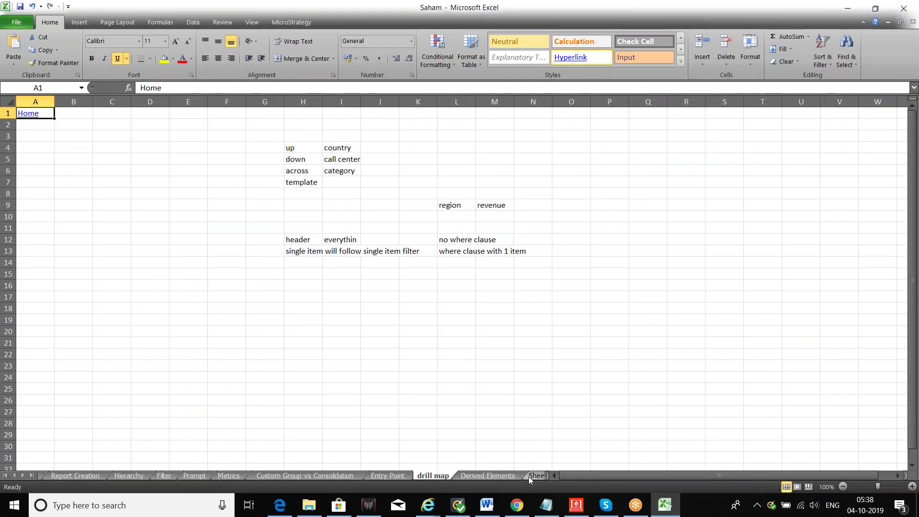
pyautogui.click(529, 476)
pyautogui.click(509, 475)
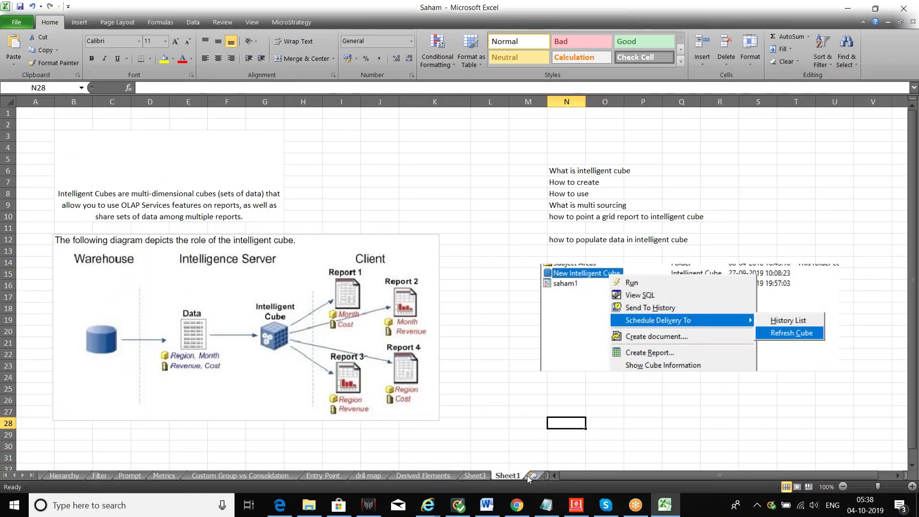
pyautogui.click(533, 476)
pyautogui.click(308, 186)
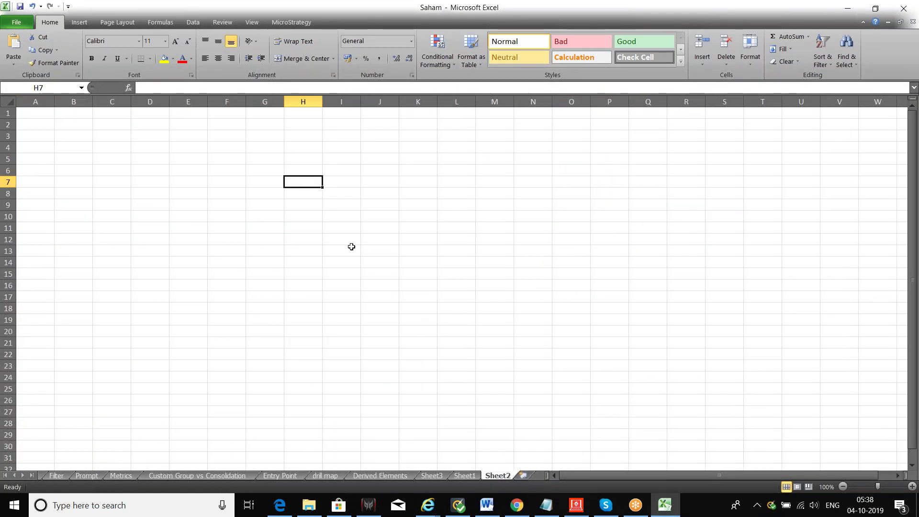
# Enter 'region wise revenue' in H7 with R1, R2, R2 below it in H8:H10.
pyautogui.write('r')
pyautogui.press('BackSpace')
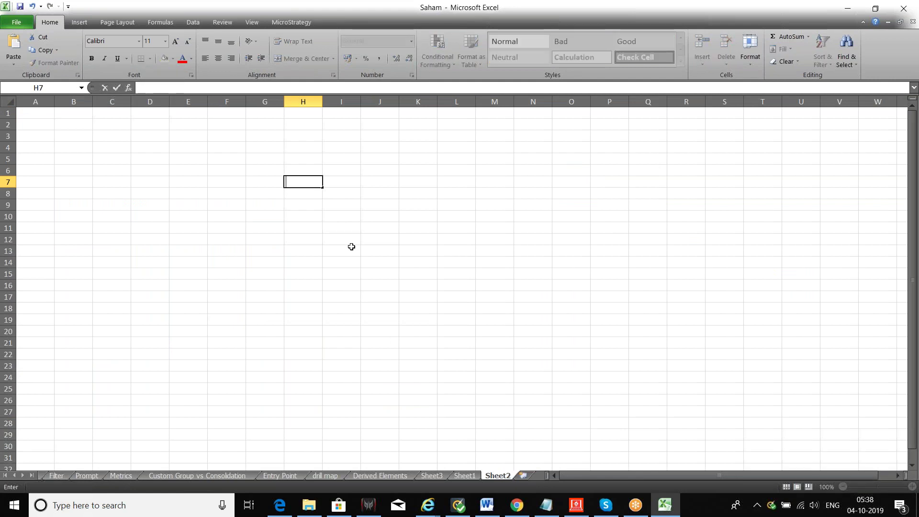
pyautogui.write('region wise r')
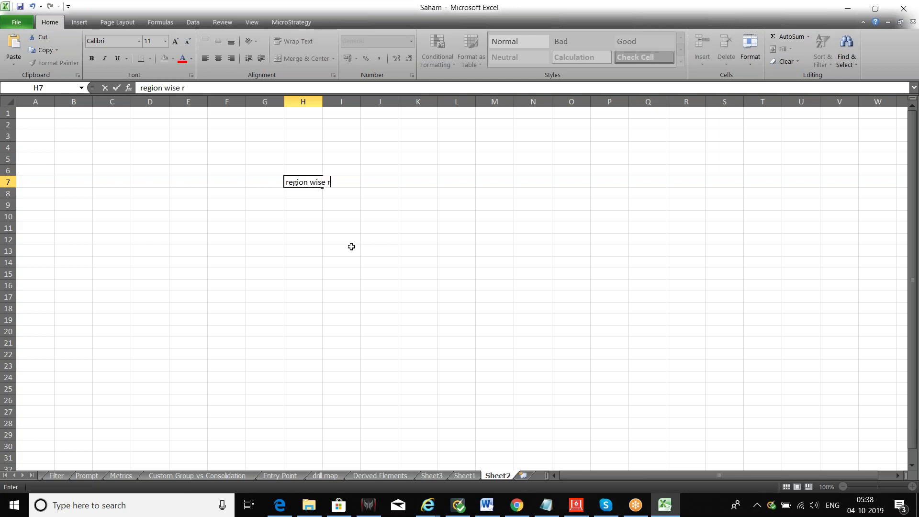
pyautogui.write('evenue')
pyautogui.press('Return')
pyautogui.write('R')
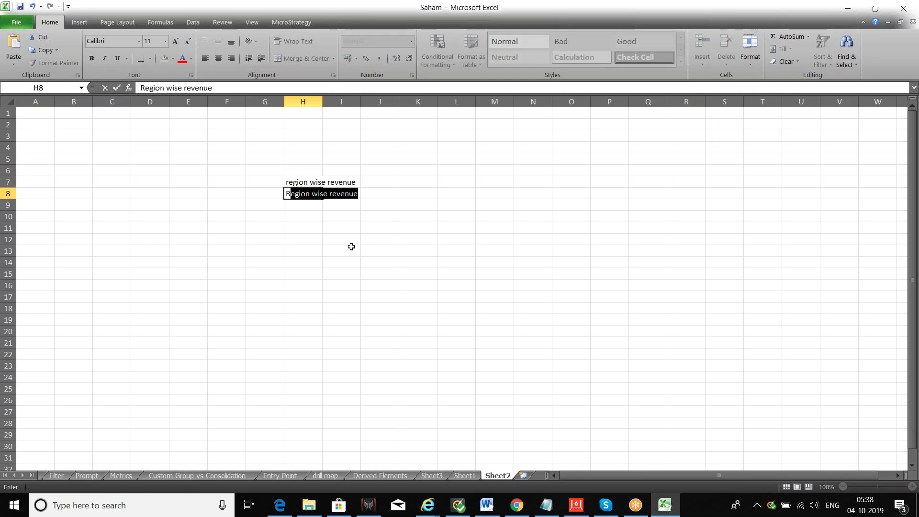
pyautogui.write('1')
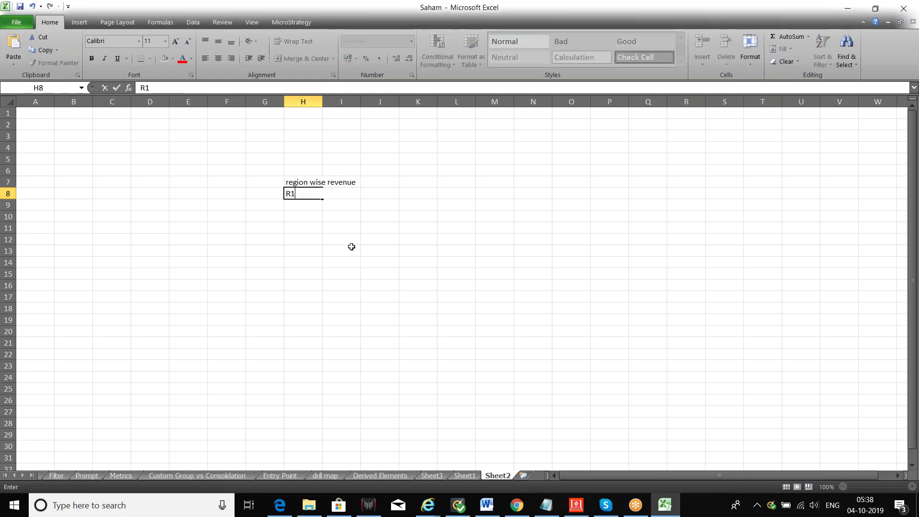
pyautogui.press('Return')
pyautogui.write('R2')
pyautogui.press('Return')
pyautogui.write('R2')
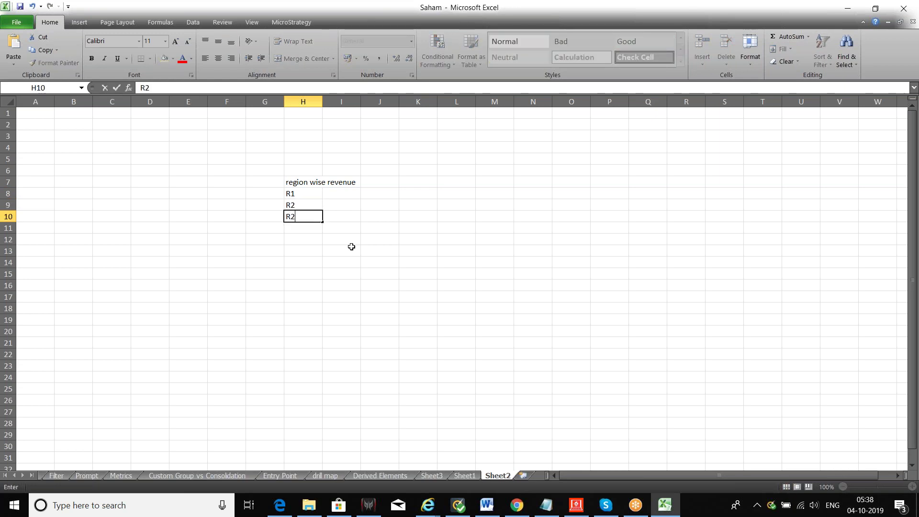
# Enter 'R1 head' and 'R2 head' in I8:I9 and begin 'R 3 hea' in I10.
pyautogui.click(346, 193)
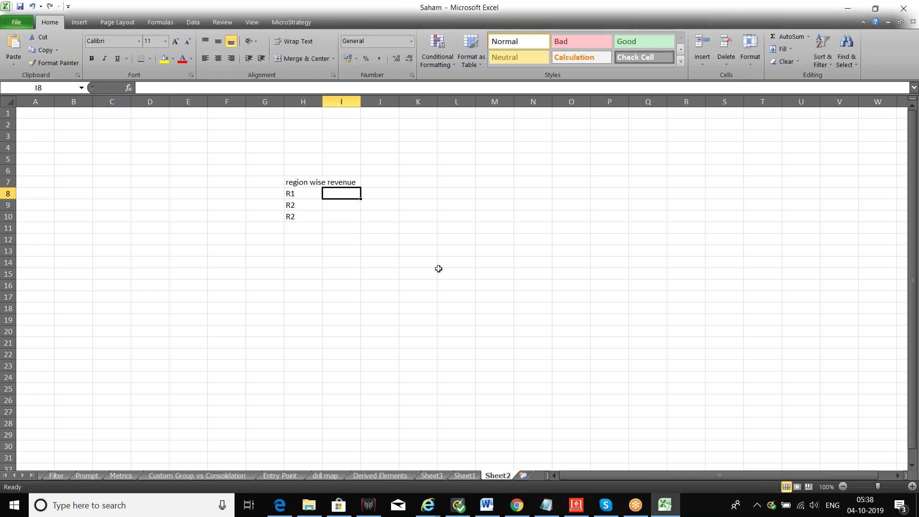
pyautogui.write('h')
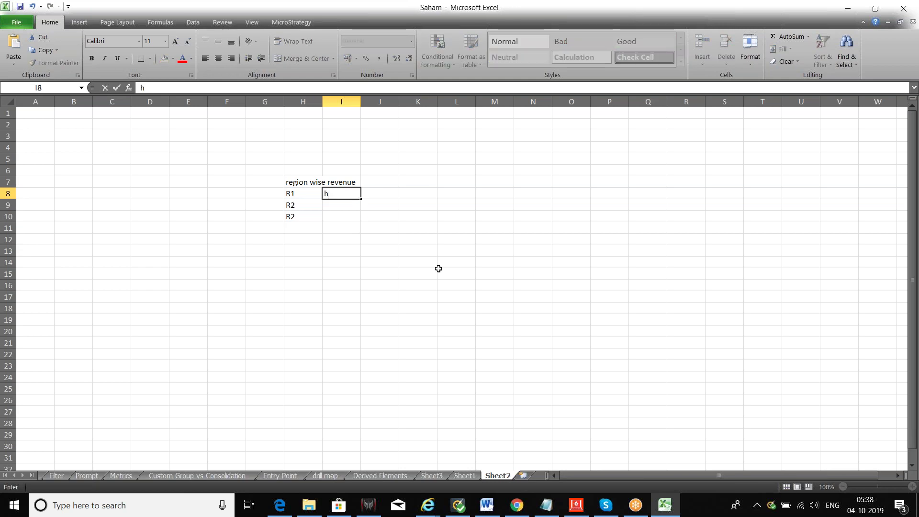
pyautogui.write('ea')
pyautogui.press('BackSpace')
pyautogui.press('BackSpace')
pyautogui.press('BackSpace')
pyautogui.write('1 hea')
pyautogui.press('Return')
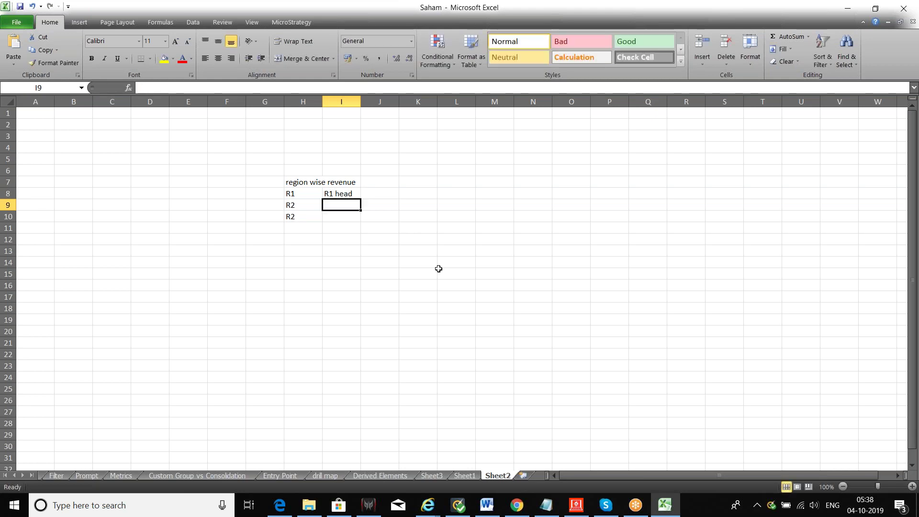
pyautogui.write('R2')
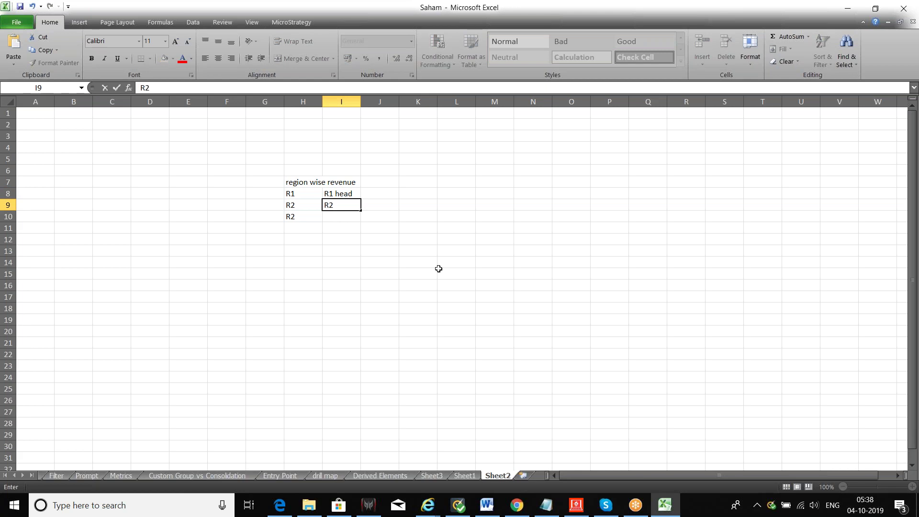
pyautogui.write(' head')
pyautogui.press('Return')
pyautogui.write('R 3 hea')
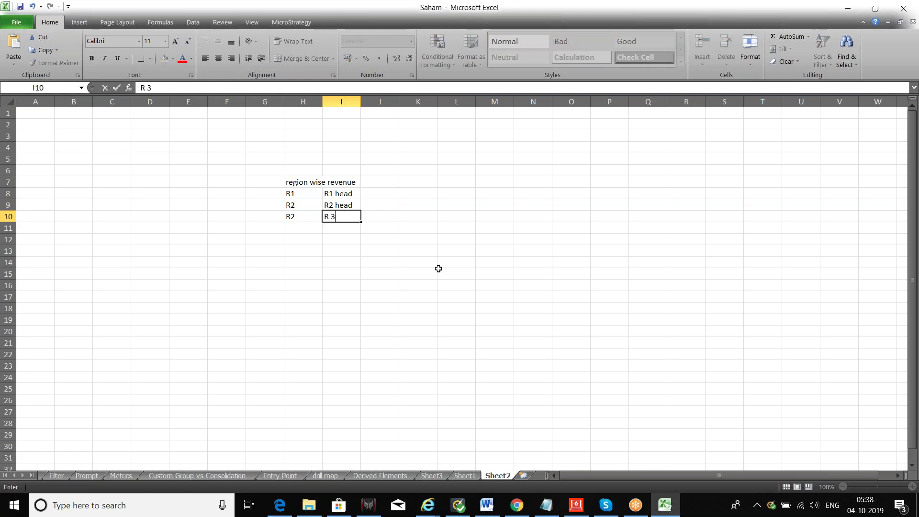
# Commit 'R 3 hea' in I10 and fill K13:O17 yellow.
pyautogui.click(390, 260)
pyautogui.moveTo(407, 252); pyautogui.dragTo(573, 396)
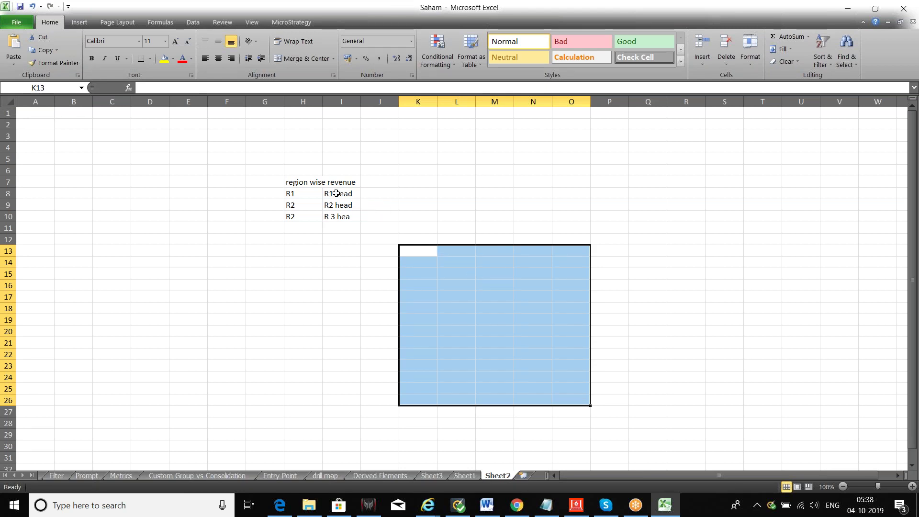
pyautogui.moveTo(420, 254); pyautogui.dragTo(578, 298)
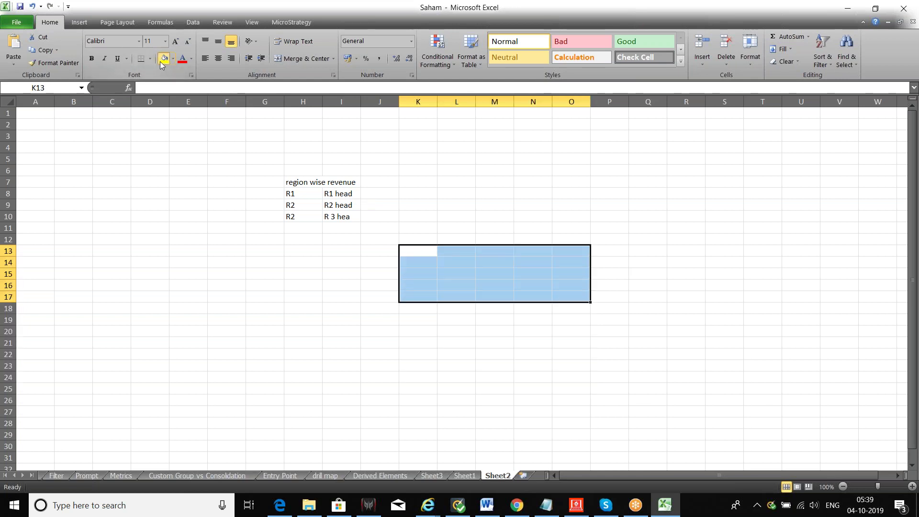
pyautogui.click(161, 62)
# Fill K18:O21 dark blue and K22:O27 peach, then select cell H18.
pyautogui.moveTo(417, 308); pyautogui.dragTo(581, 347)
pyautogui.click(173, 61)
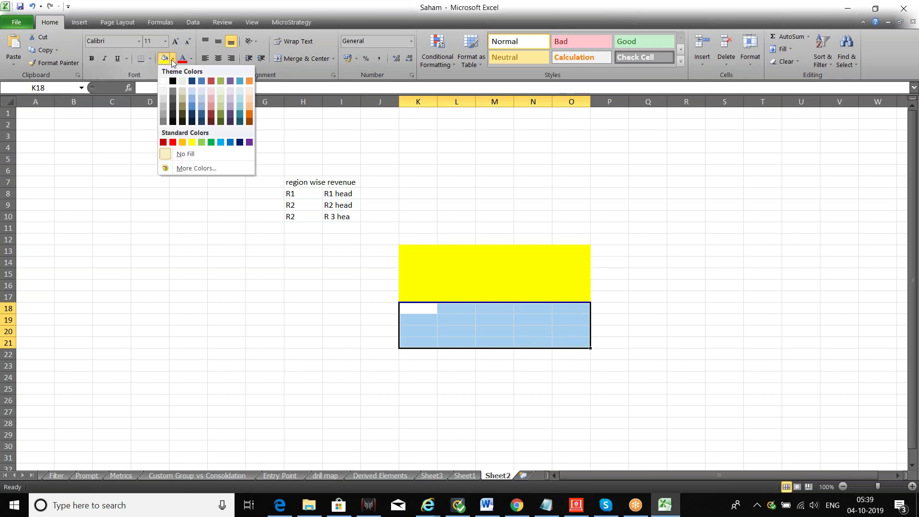
pyautogui.click(192, 80)
pyautogui.moveTo(431, 354); pyautogui.dragTo(580, 410)
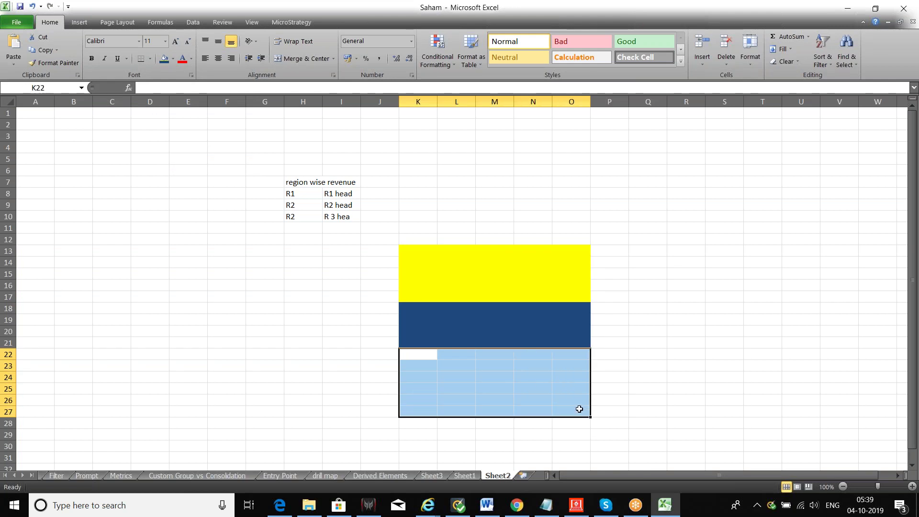
pyautogui.click(173, 60)
pyautogui.click(251, 105)
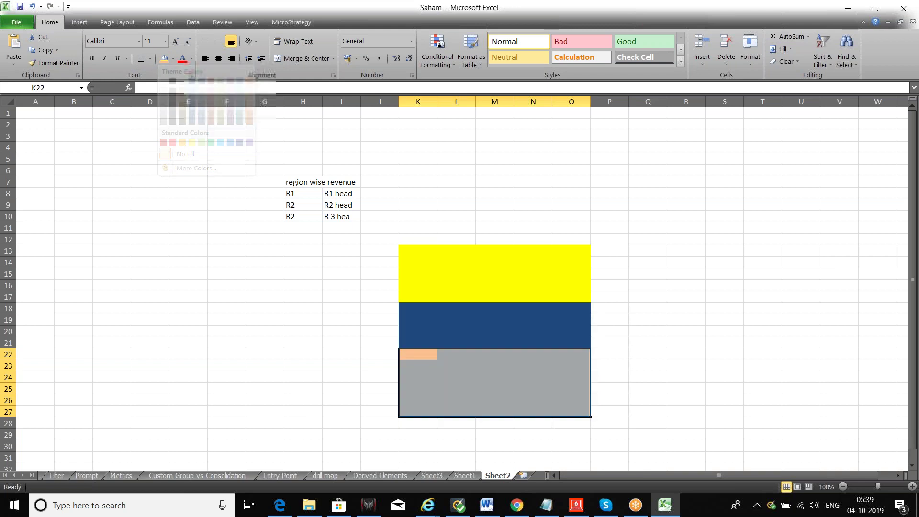
pyautogui.click(297, 259)
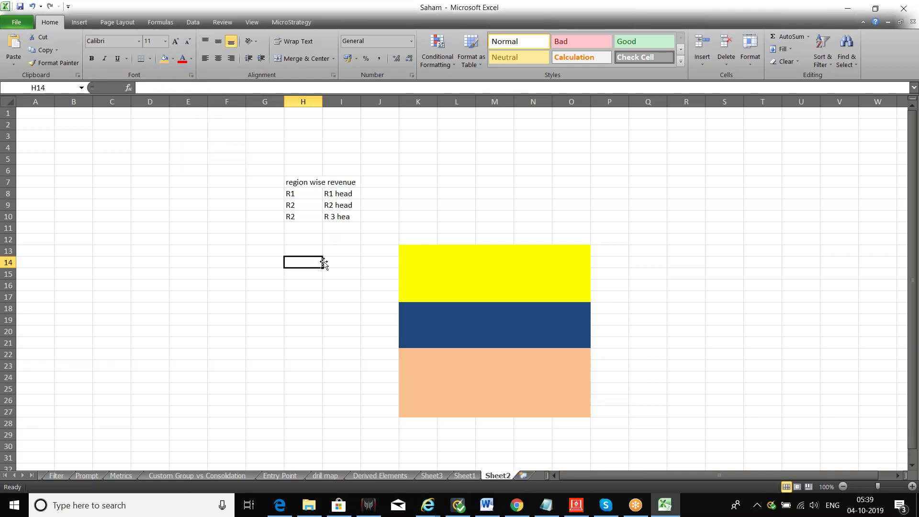
pyautogui.click(292, 310)
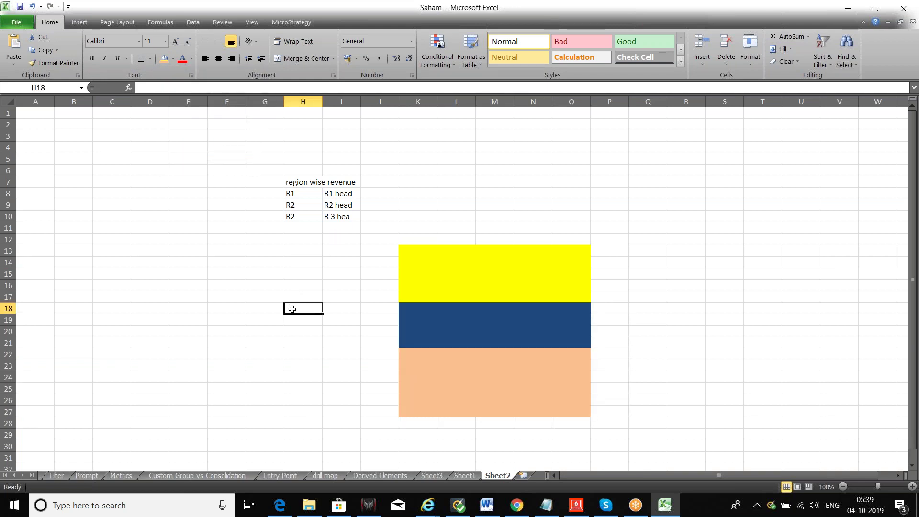
# Enter Admin in H18, then select the coloured block K13:O27.
pyautogui.write('Admin')
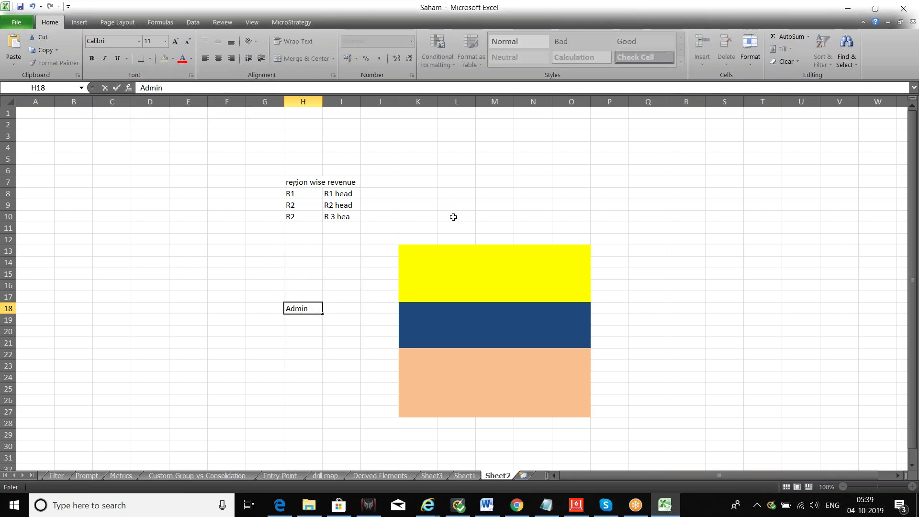
pyautogui.click(481, 248)
pyautogui.moveTo(480, 248); pyautogui.dragTo(513, 375)
pyautogui.click(430, 275)
pyautogui.click(412, 250)
pyautogui.moveTo(412, 250); pyautogui.dragTo(580, 413)
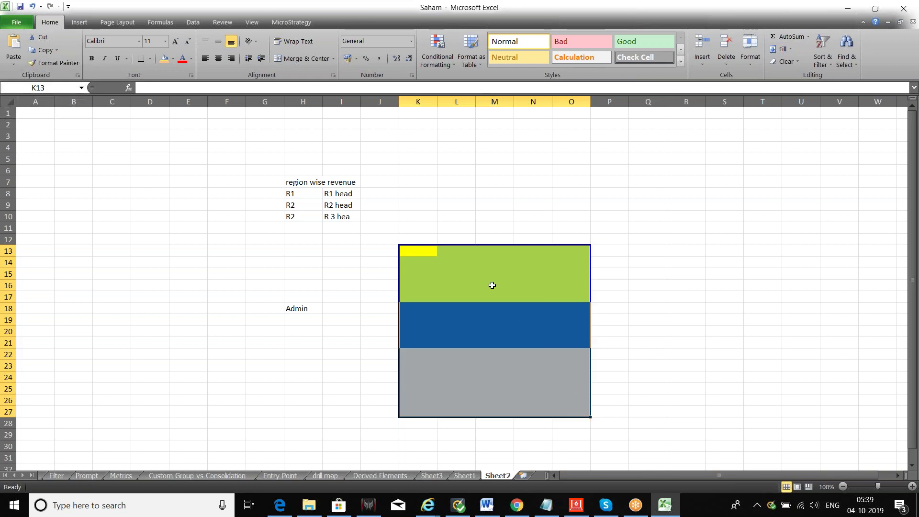
# Label I18 Security and I19 Filter, then reselect the Admin cell.
pyautogui.click(333, 304)
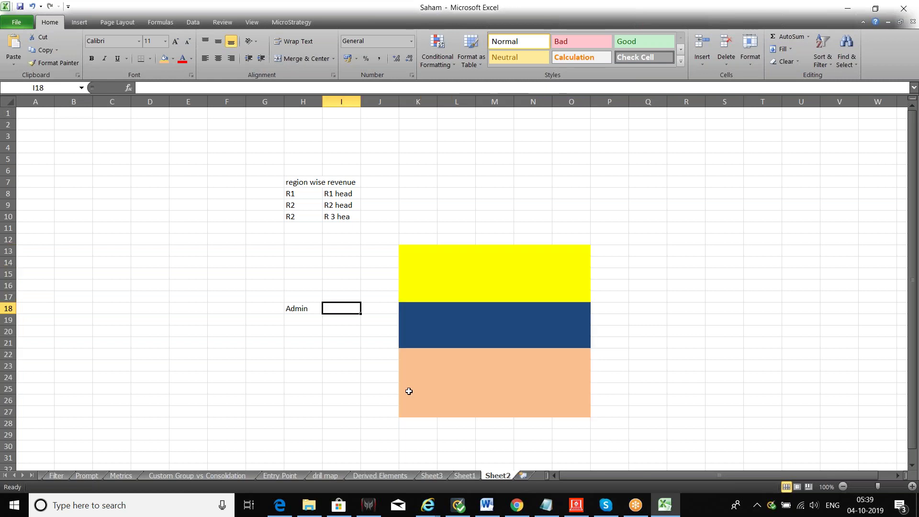
pyautogui.write('Sec')
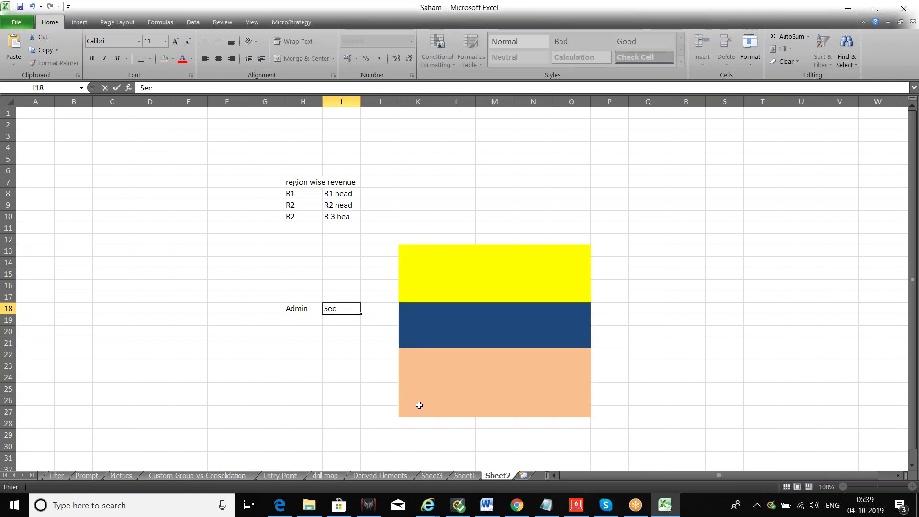
pyautogui.write('urity')
pyautogui.press('Return')
pyautogui.write('Filter')
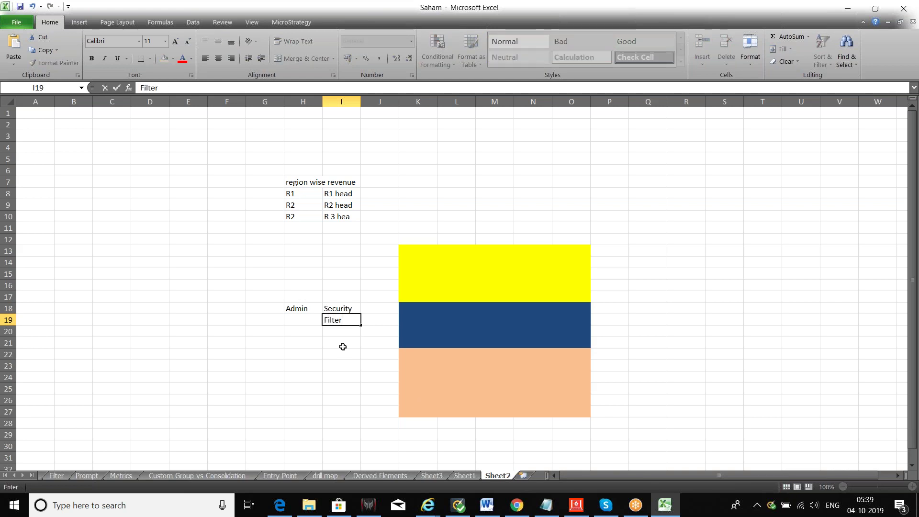
pyautogui.click(342, 344)
pyautogui.moveTo(224, 238); pyautogui.dragTo(611, 423)
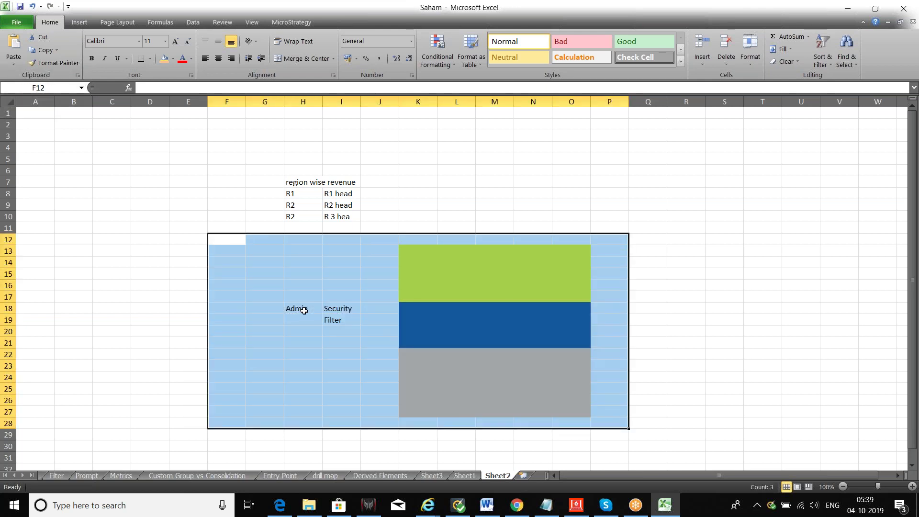
pyautogui.click(304, 311)
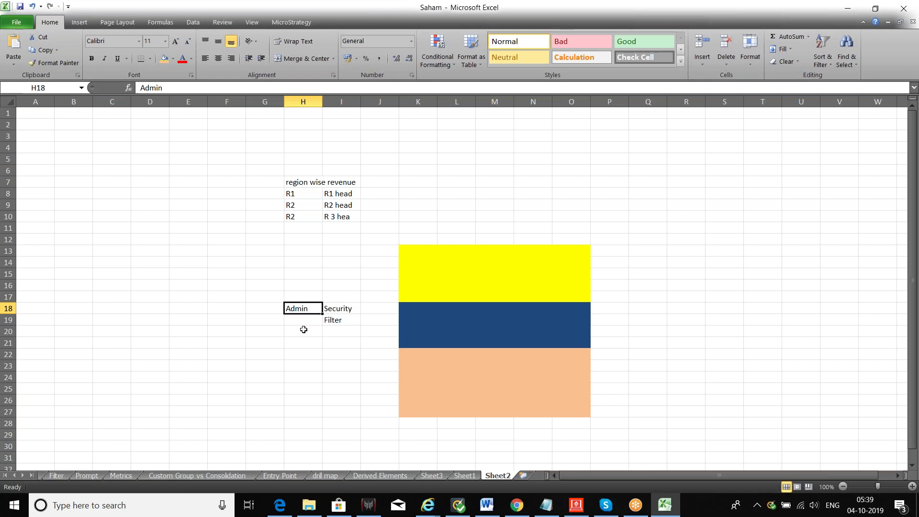
# Type Sec Filter 1 in Q15, SCF2 in Q19 and SCF3 in Q24.
pyautogui.moveTo(413, 251); pyautogui.dragTo(565, 295)
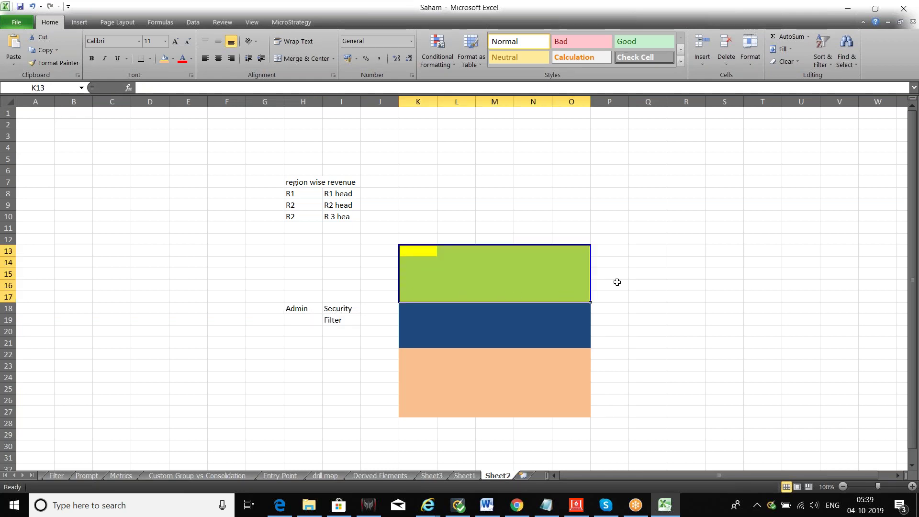
pyautogui.press('F4')
pyautogui.click(642, 272)
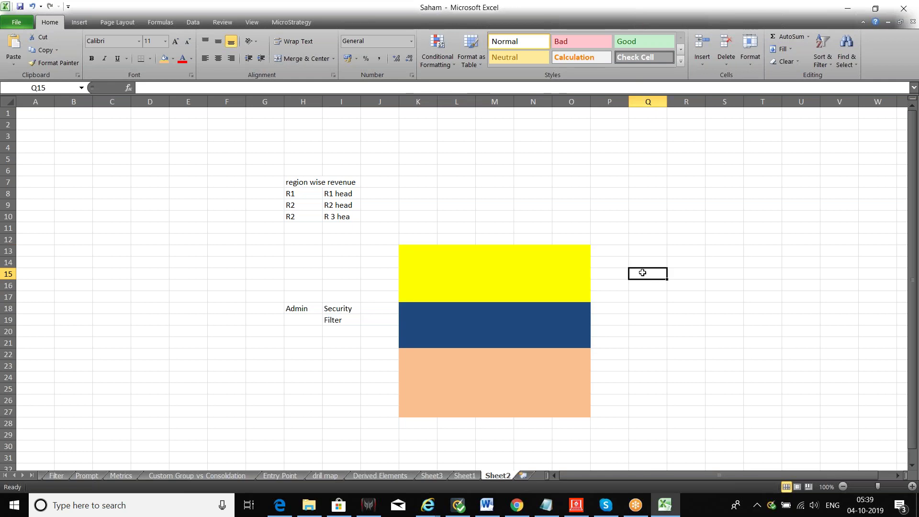
pyautogui.write('Sec')
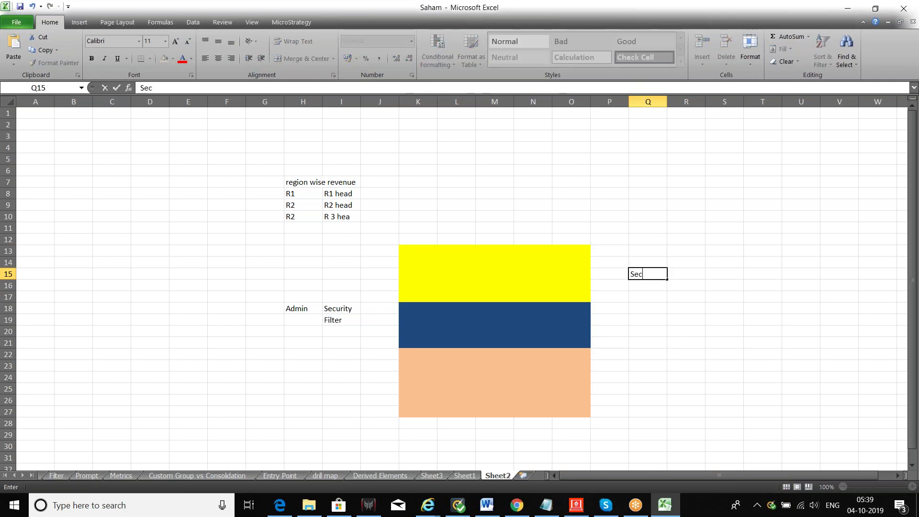
pyautogui.write(' Filter 1')
pyautogui.click(642, 321)
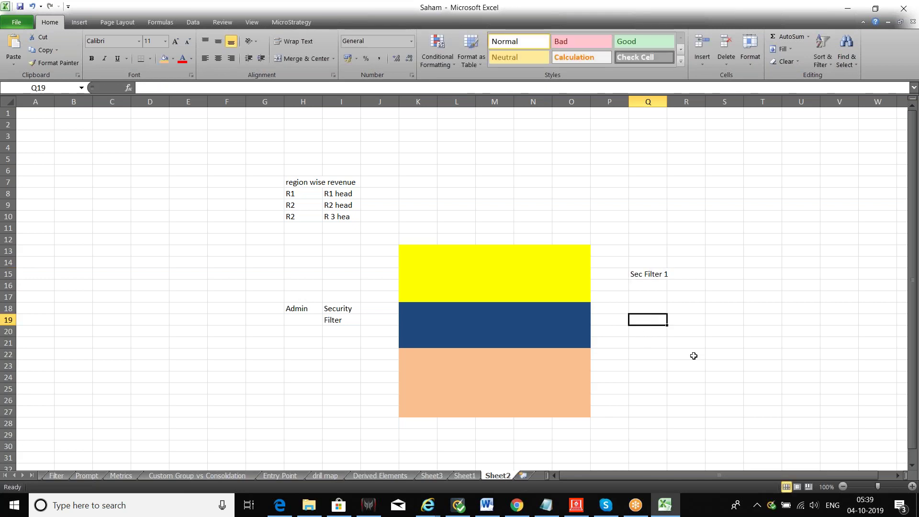
pyautogui.write('S')
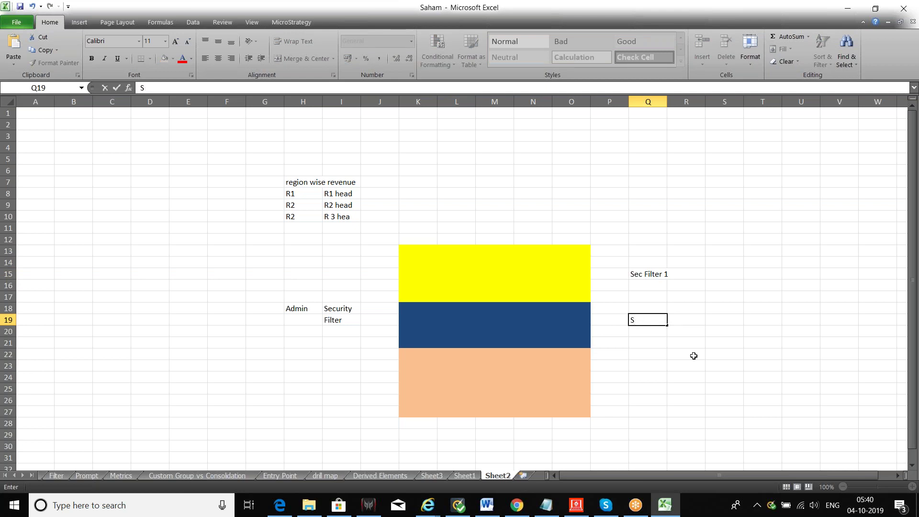
pyautogui.write('eF2')
pyautogui.click(647, 377)
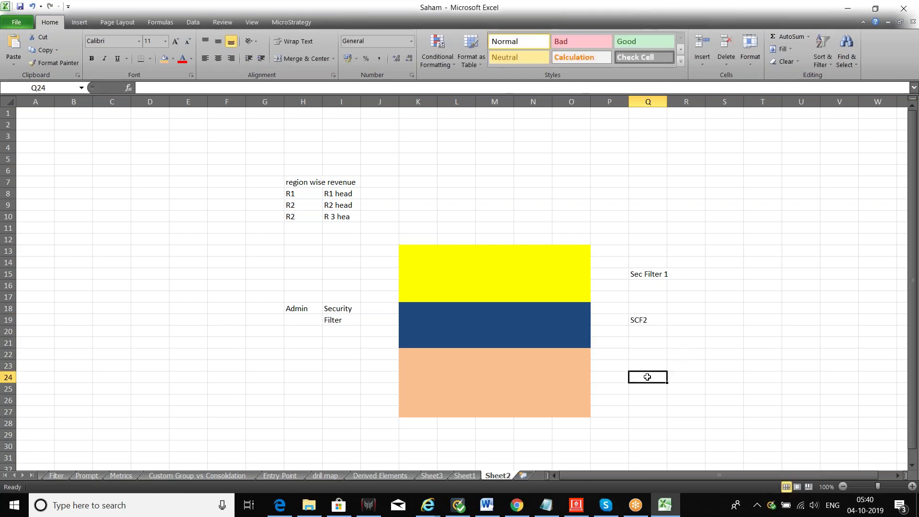
pyautogui.write('SC')
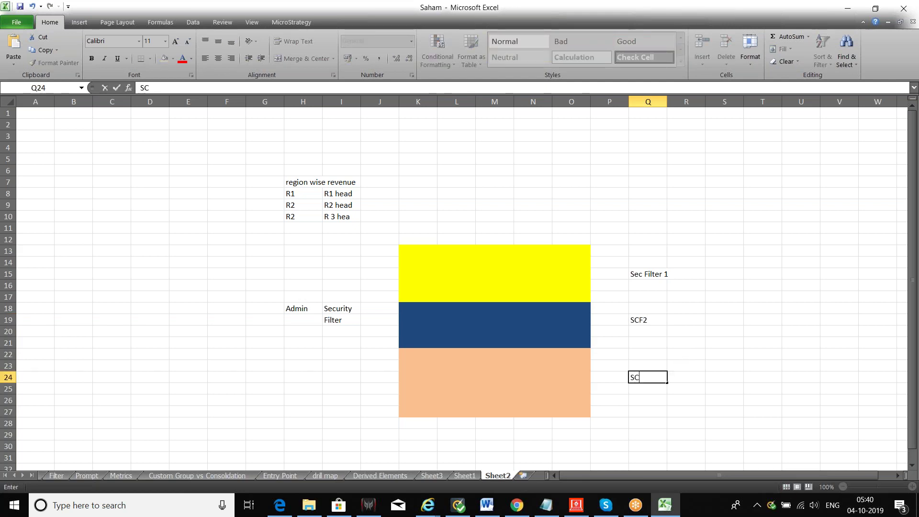
pyautogui.write('F3')
# Overwrite Q15 with SCF1 and reselect the yellow band.
pyautogui.click(651, 276)
pyautogui.write('S')
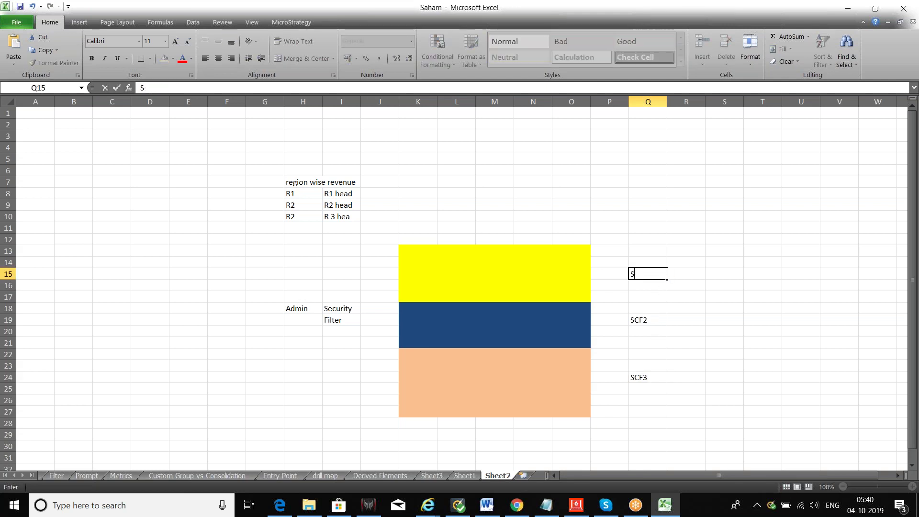
pyautogui.write('CF1')
pyautogui.click(661, 368)
pyautogui.click(653, 277)
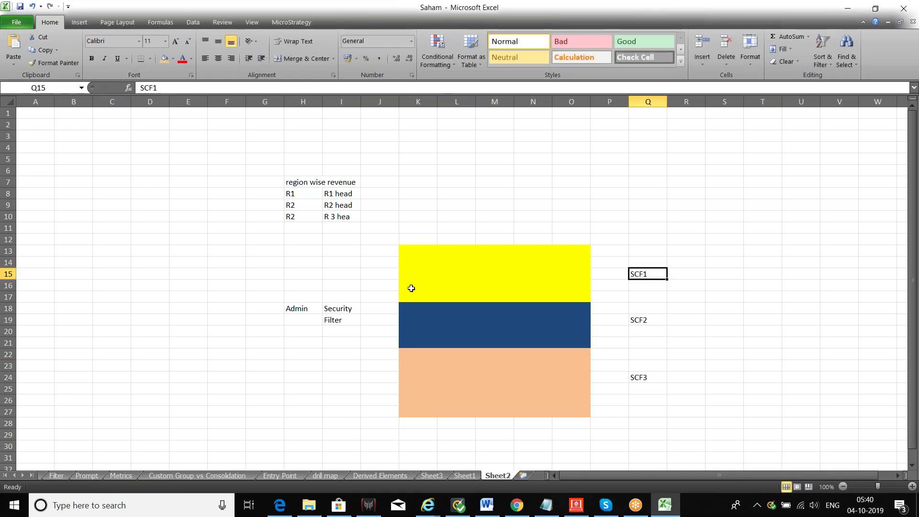
pyautogui.moveTo(412, 251); pyautogui.dragTo(565, 295)
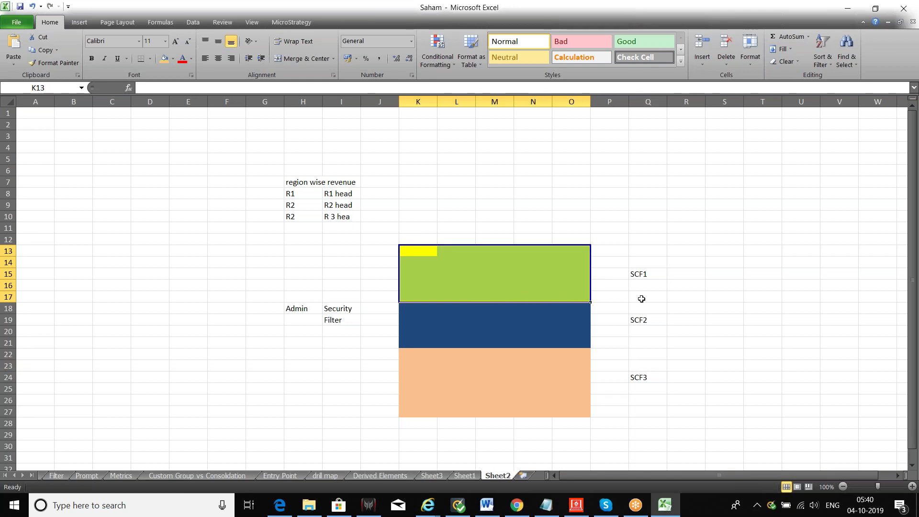
# Enter Reg=1 in P15, REG=2 in P19 and REG=3 in P24 beside the bands.
pyautogui.click(613, 277)
pyautogui.write('r')
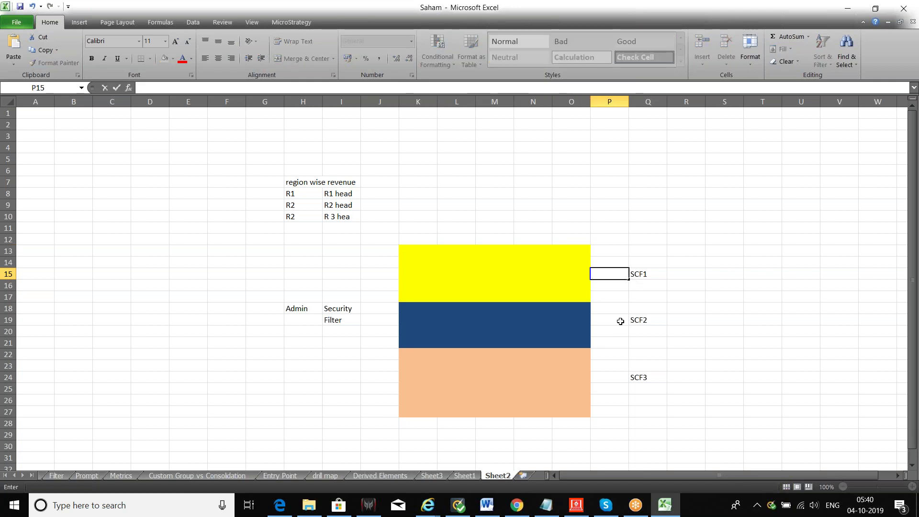
pyautogui.write('Reg=1')
pyautogui.click(650, 278)
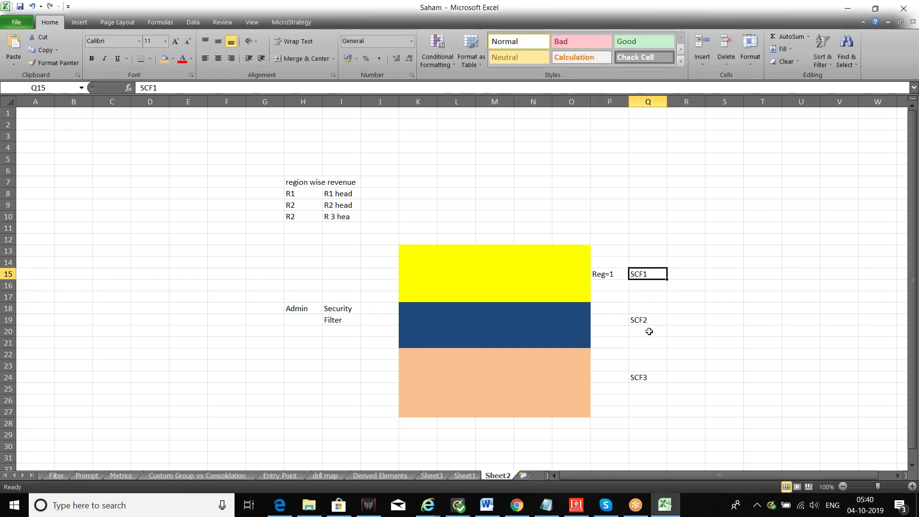
pyautogui.click(618, 324)
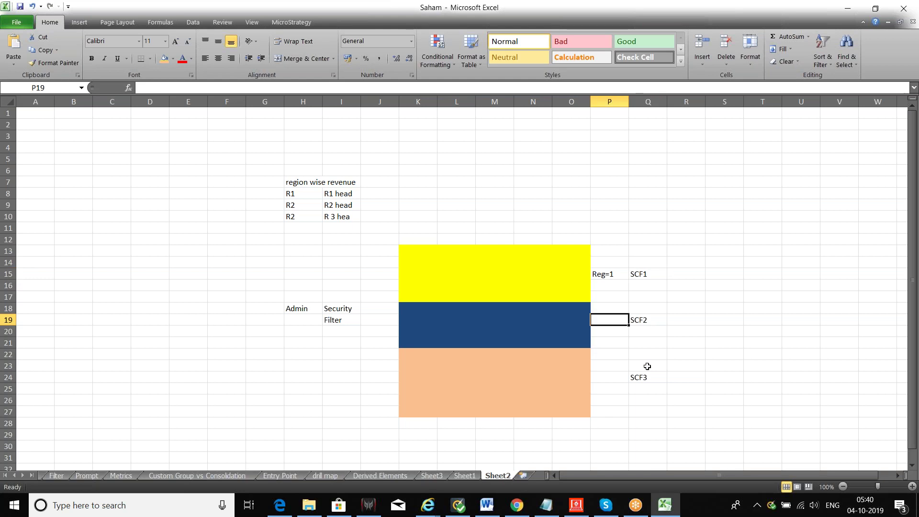
pyautogui.write('REG')
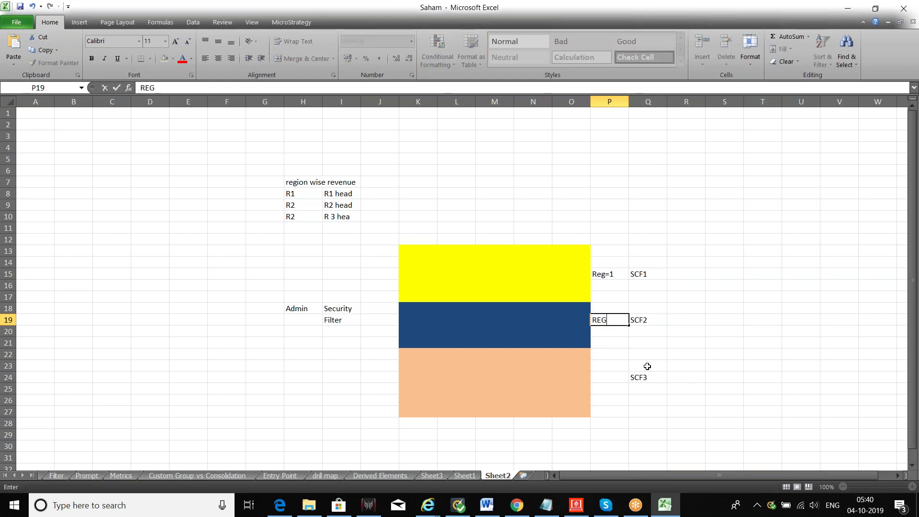
pyautogui.write('=2')
pyautogui.click(655, 320)
pyautogui.click(620, 377)
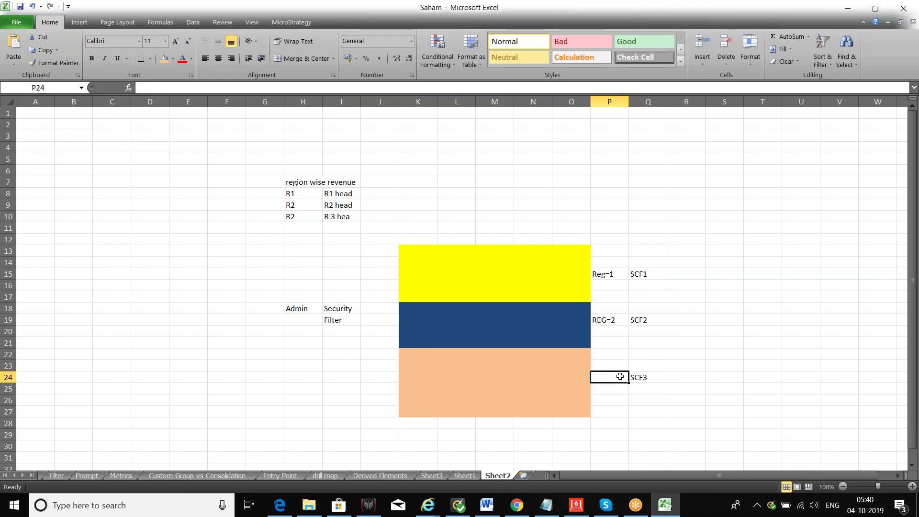
pyautogui.write('REG=3')
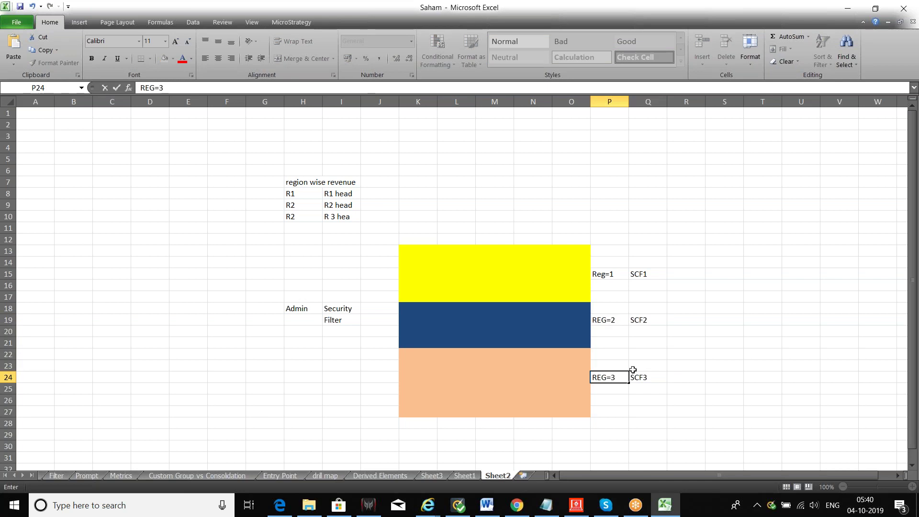
pyautogui.click(648, 387)
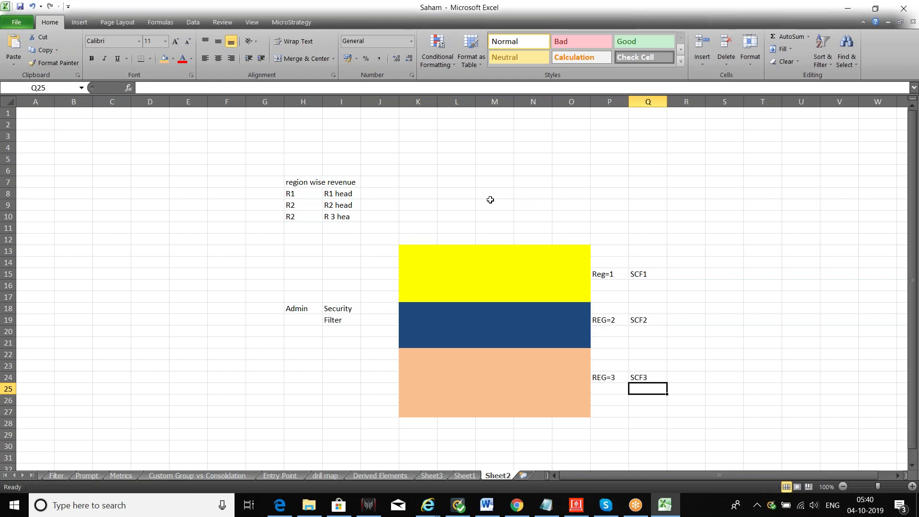
# Make the R1 head text in I8 and SCF1 in Q15 red.
pyautogui.click(340, 194)
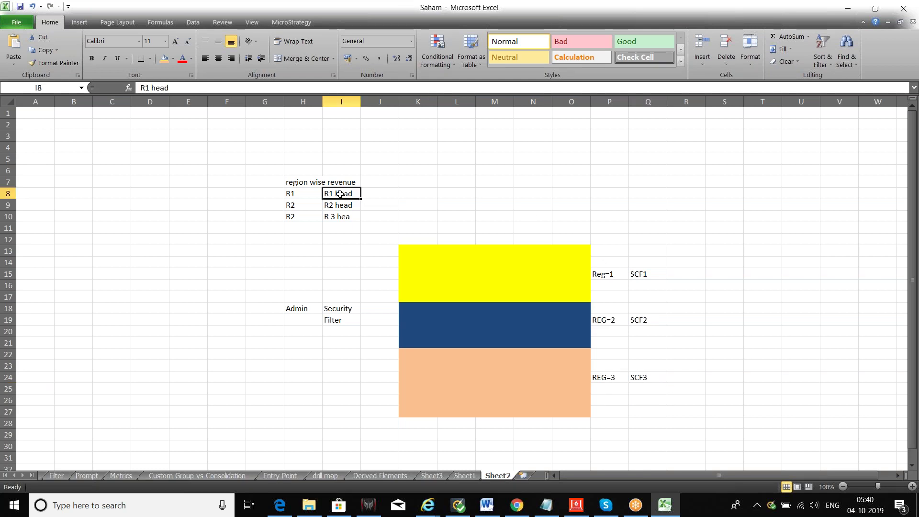
pyautogui.click(649, 274)
pyautogui.click(338, 194)
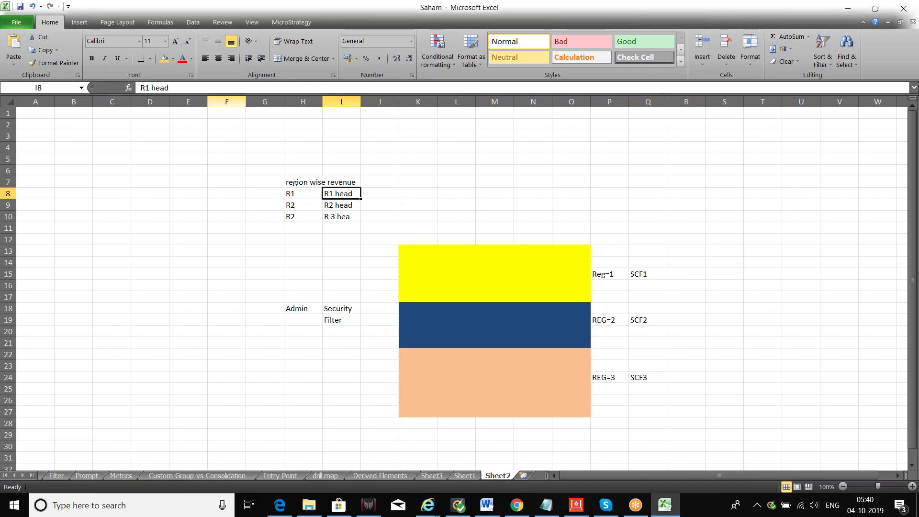
pyautogui.click(182, 58)
pyautogui.click(651, 273)
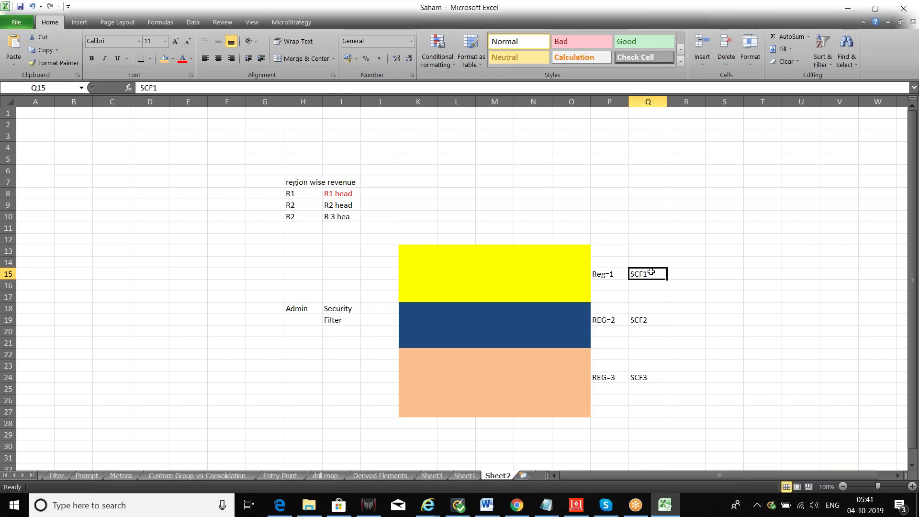
pyautogui.click(182, 58)
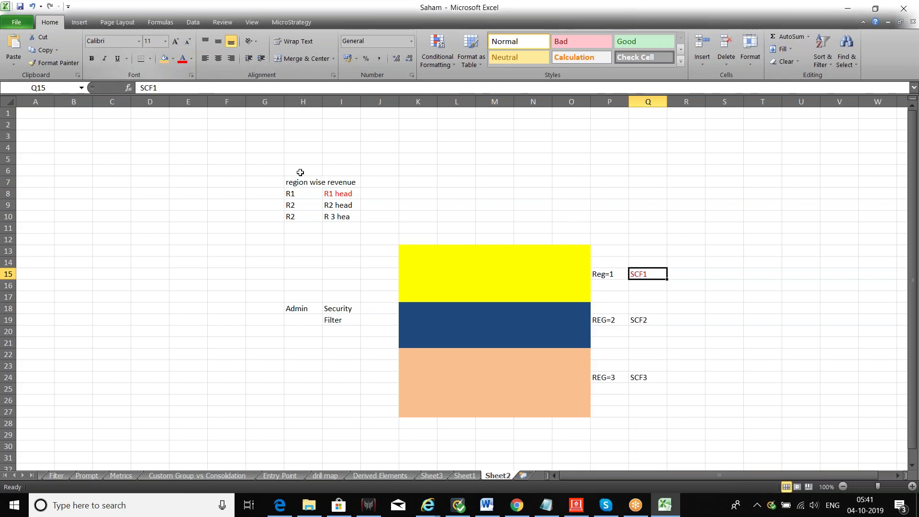
# Colour the R2 head text in I9 and SCF2 in Q19 olive green.
pyautogui.click(339, 209)
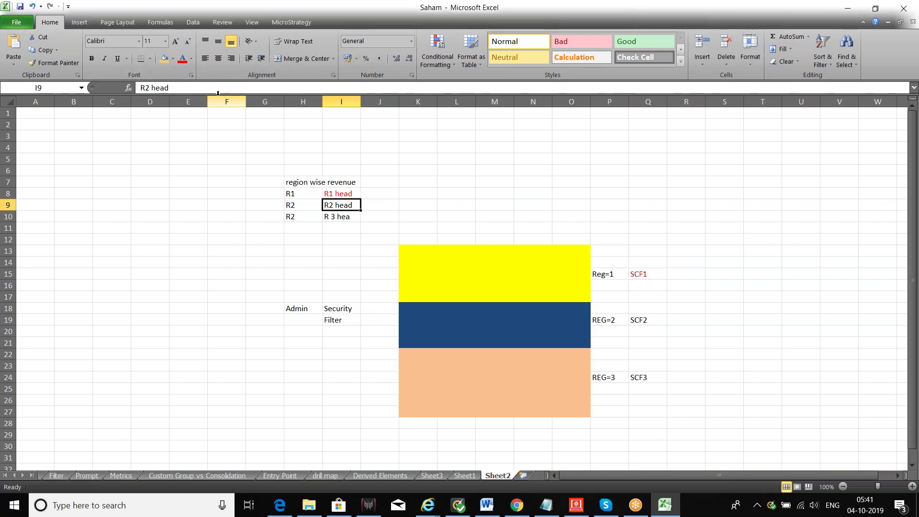
pyautogui.click(191, 59)
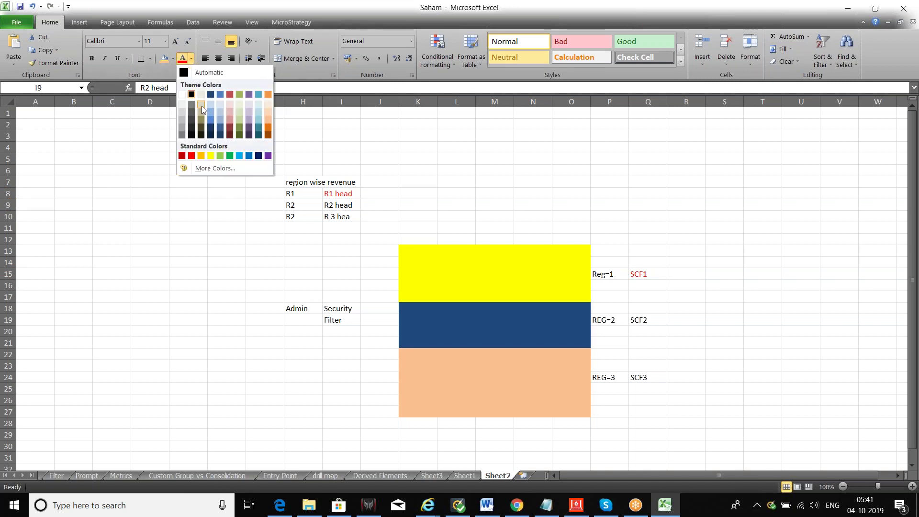
pyautogui.click(238, 128)
pyautogui.click(639, 320)
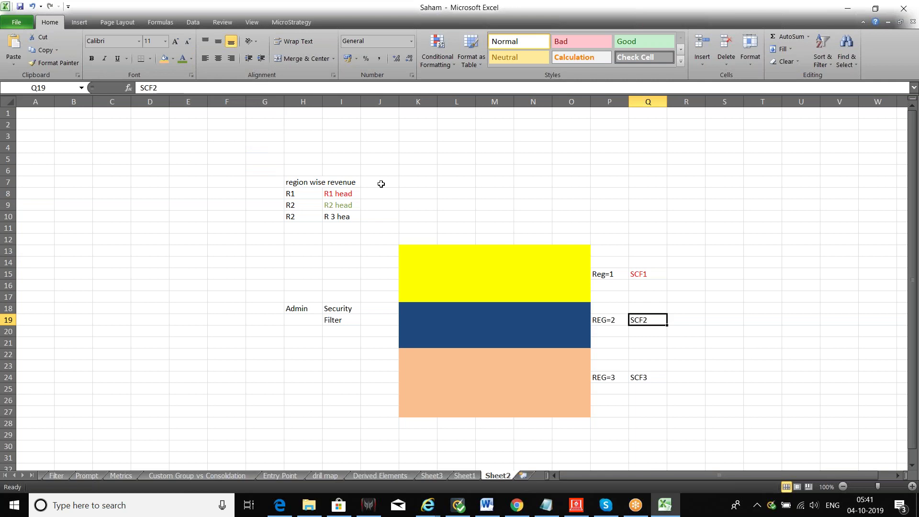
pyautogui.click(183, 61)
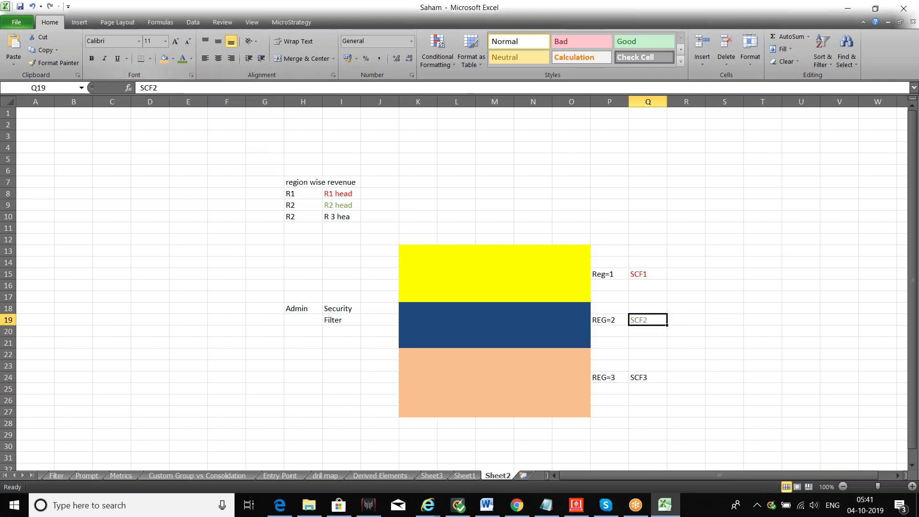
# Colour the R 3 hea text in I10 and SCF3 in Q24 dark orange.
pyautogui.click(339, 216)
pyautogui.click(191, 59)
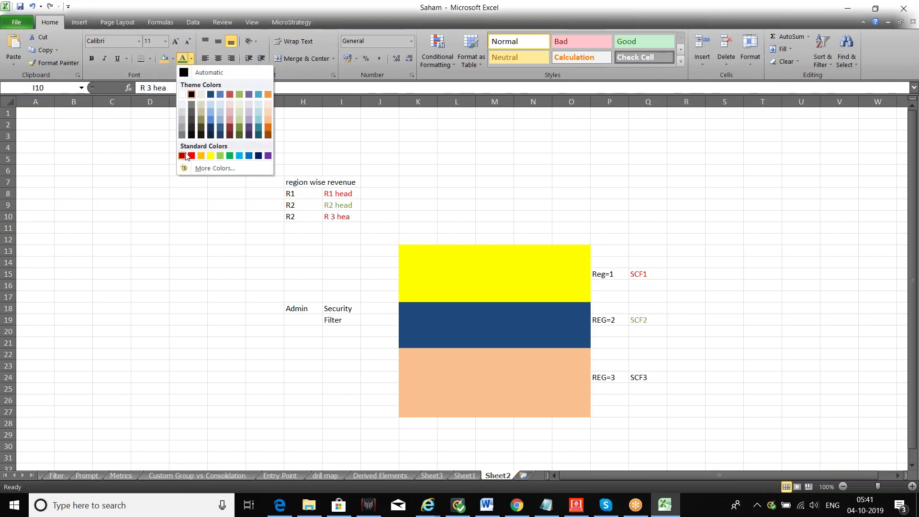
pyautogui.click(211, 156)
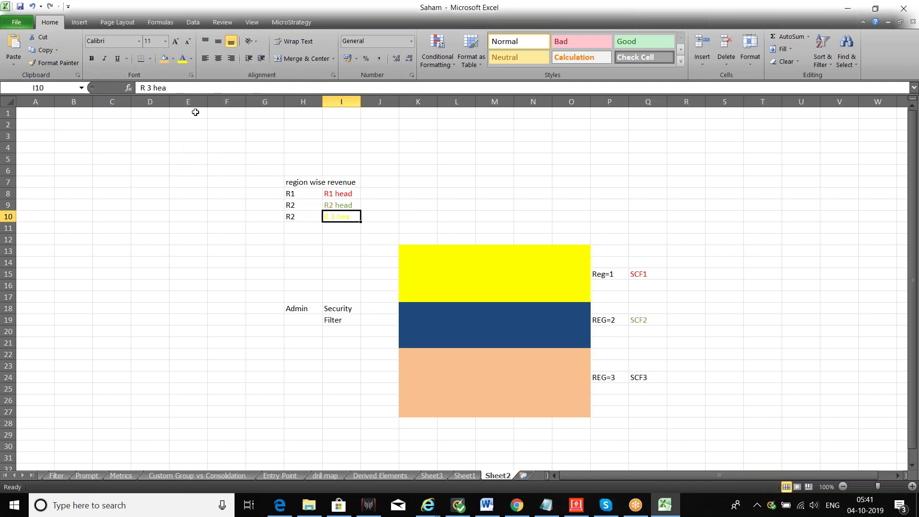
pyautogui.click(191, 59)
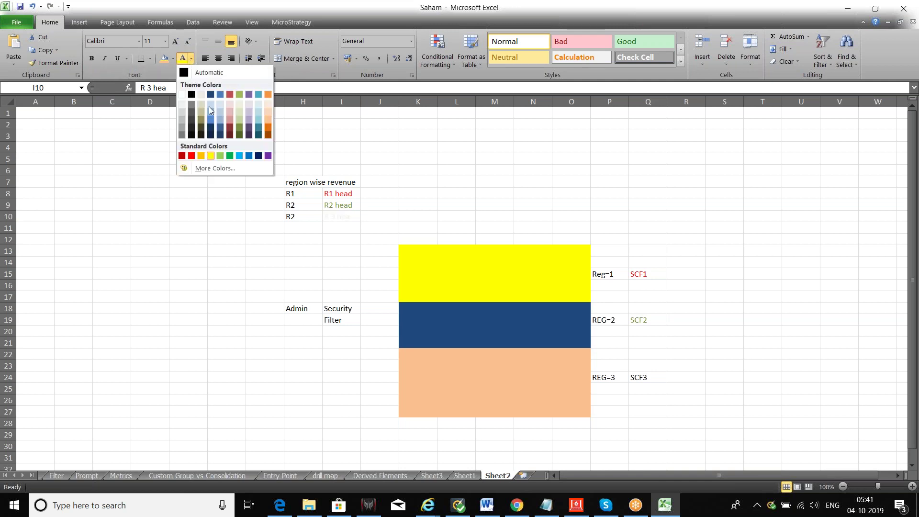
pyautogui.click(268, 137)
pyautogui.click(647, 377)
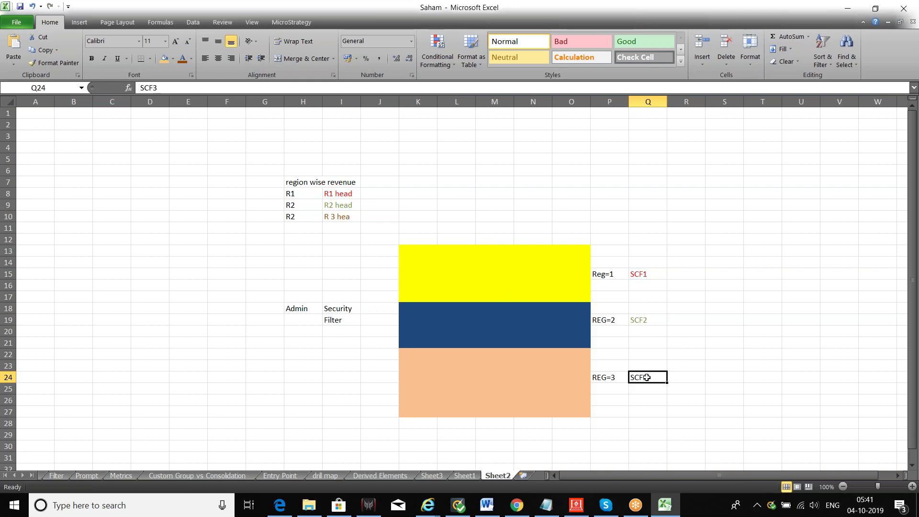
pyautogui.click(181, 59)
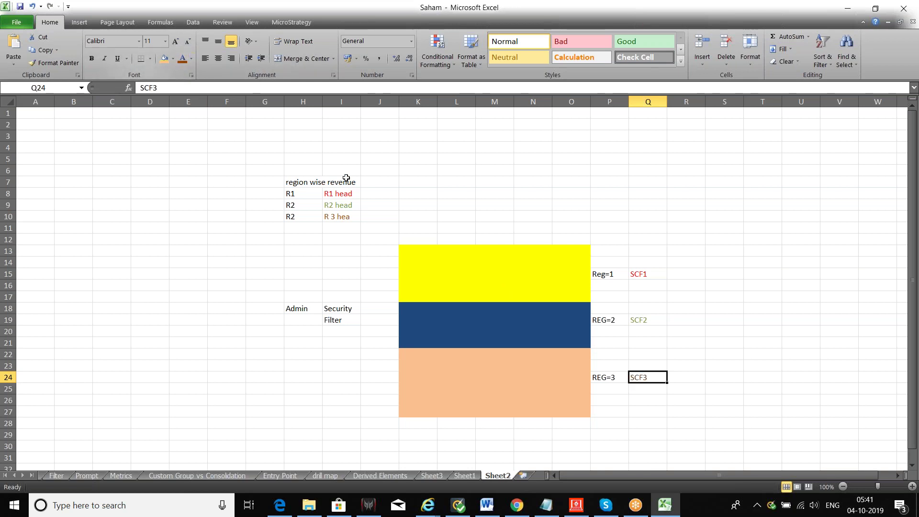
pyautogui.click(681, 333)
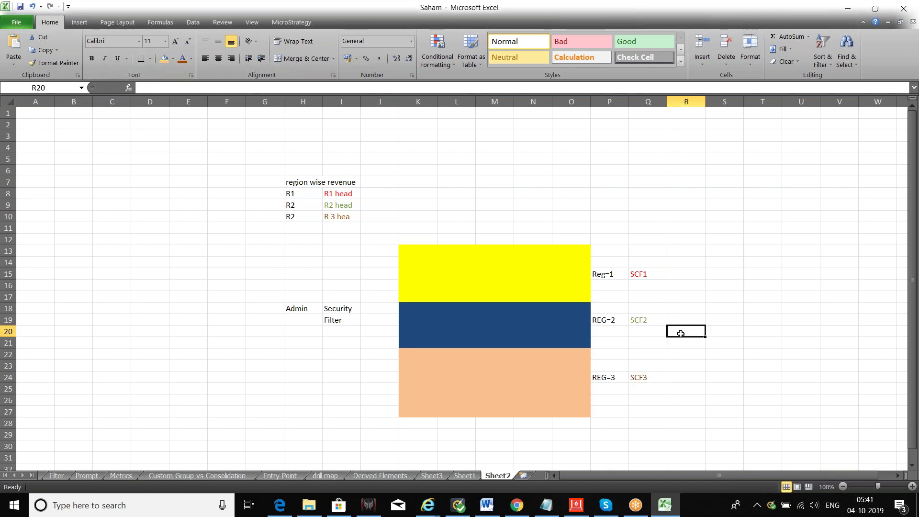
pyautogui.click(348, 194)
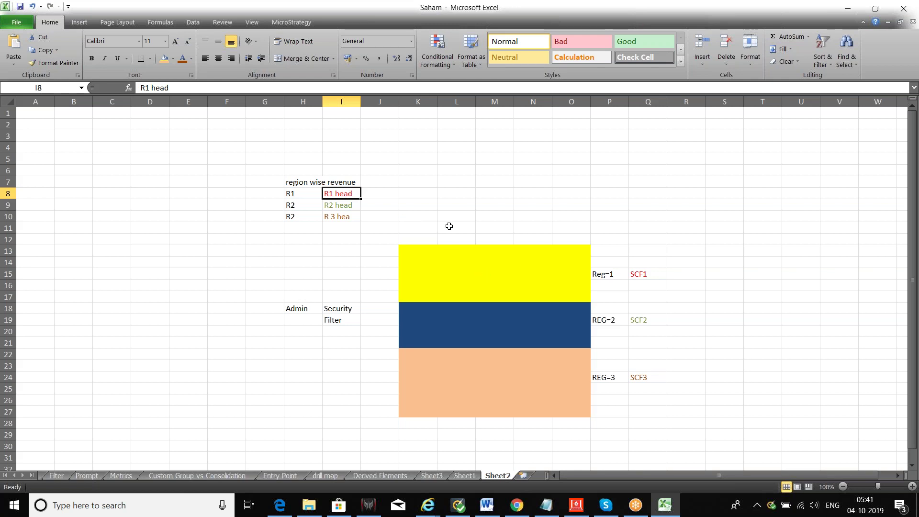
pyautogui.moveTo(421, 250); pyautogui.dragTo(567, 412)
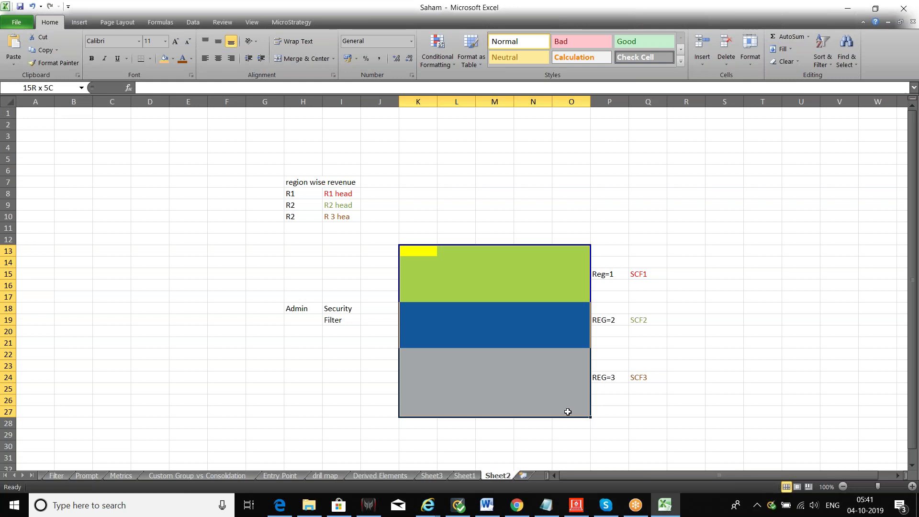
pyautogui.moveTo(568, 412); pyautogui.dragTo(568, 412)
pyautogui.moveTo(423, 253); pyautogui.dragTo(564, 297)
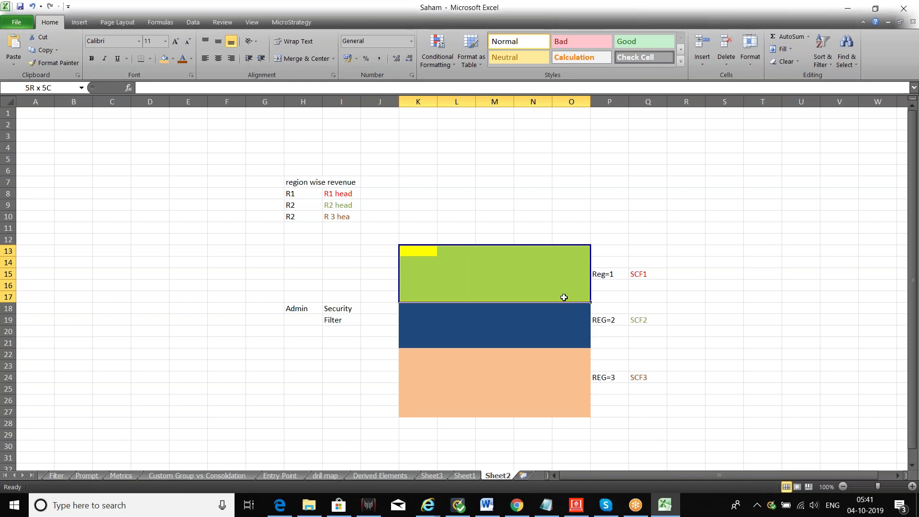
pyautogui.moveTo(564, 298); pyautogui.dragTo(563, 298)
pyautogui.click(637, 275)
pyautogui.click(615, 276)
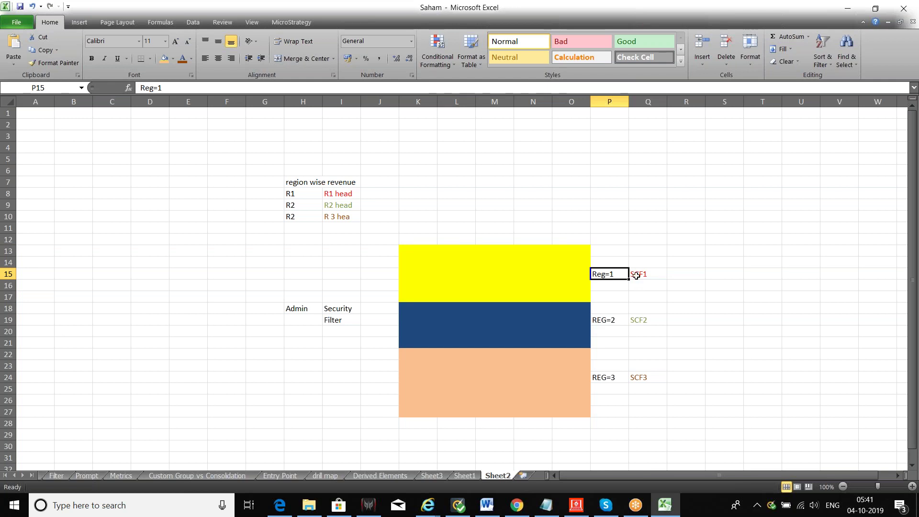
pyautogui.click(636, 276)
pyautogui.click(348, 194)
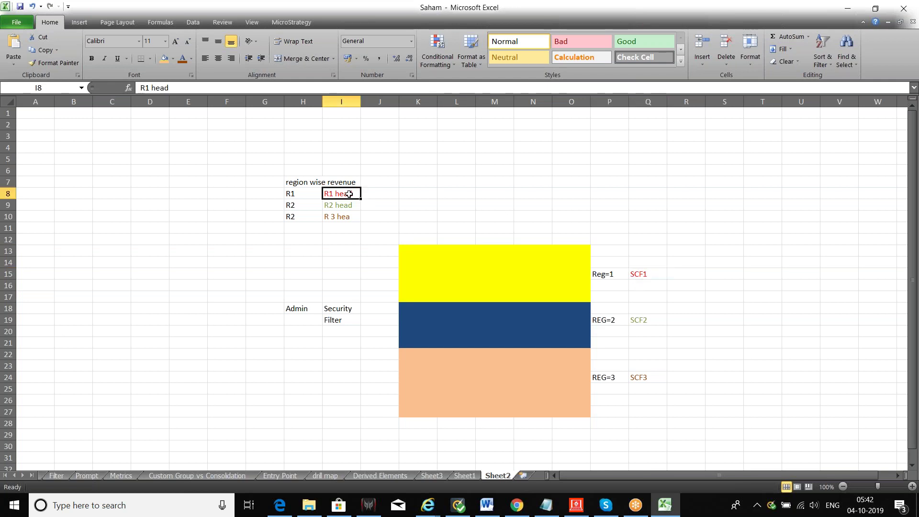
pyautogui.moveTo(421, 249); pyautogui.dragTo(561, 294)
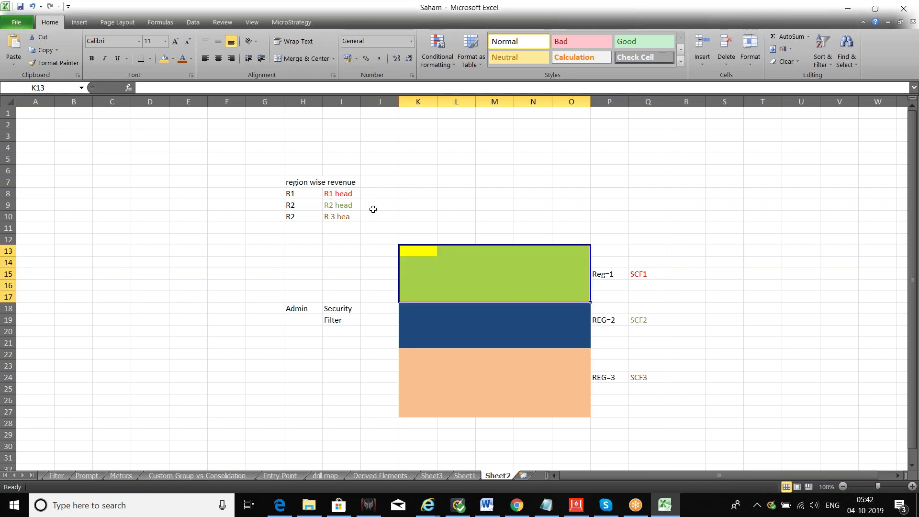
pyautogui.moveTo(419, 309); pyautogui.dragTo(574, 429)
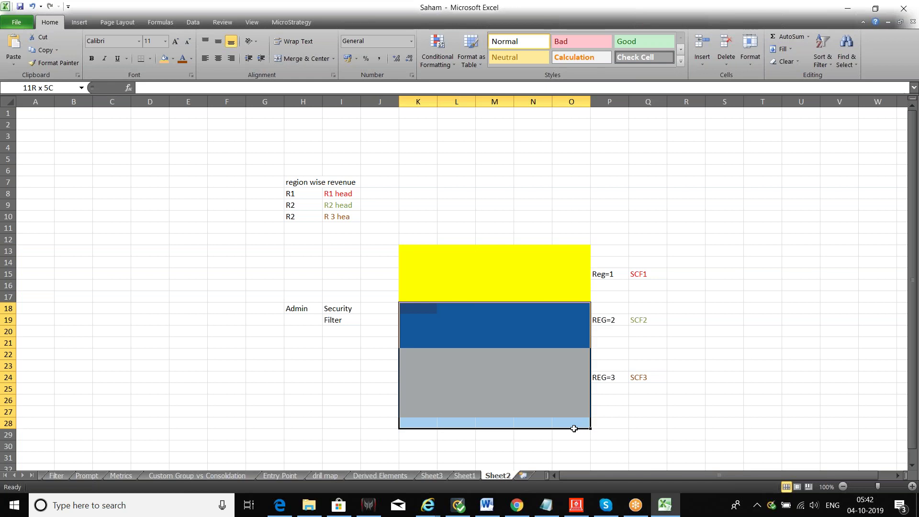
pyautogui.click(340, 207)
pyautogui.moveTo(407, 310); pyautogui.dragTo(558, 341)
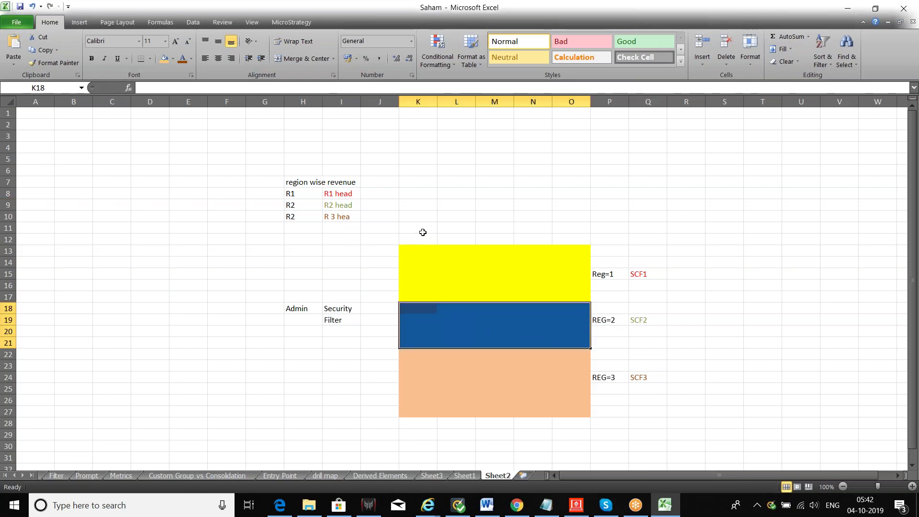
pyautogui.moveTo(413, 247); pyautogui.dragTo(564, 408)
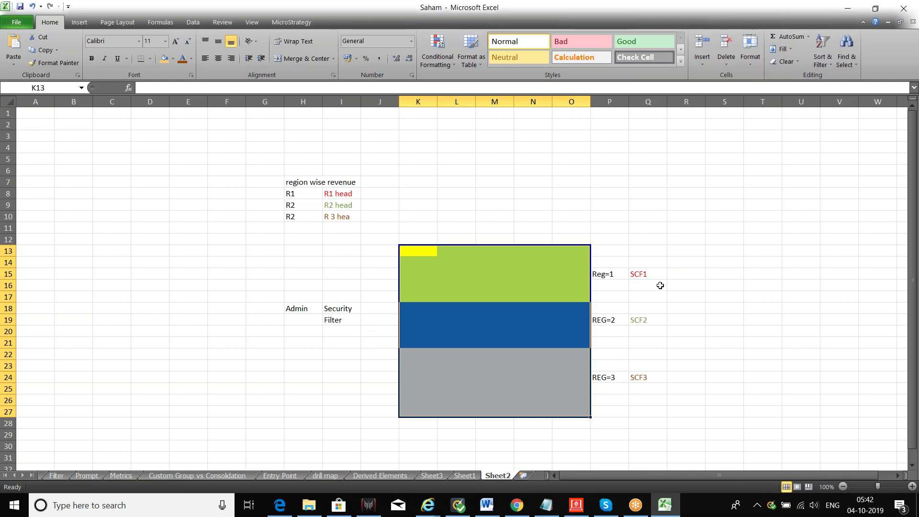
pyautogui.click(648, 274)
pyautogui.click(648, 319)
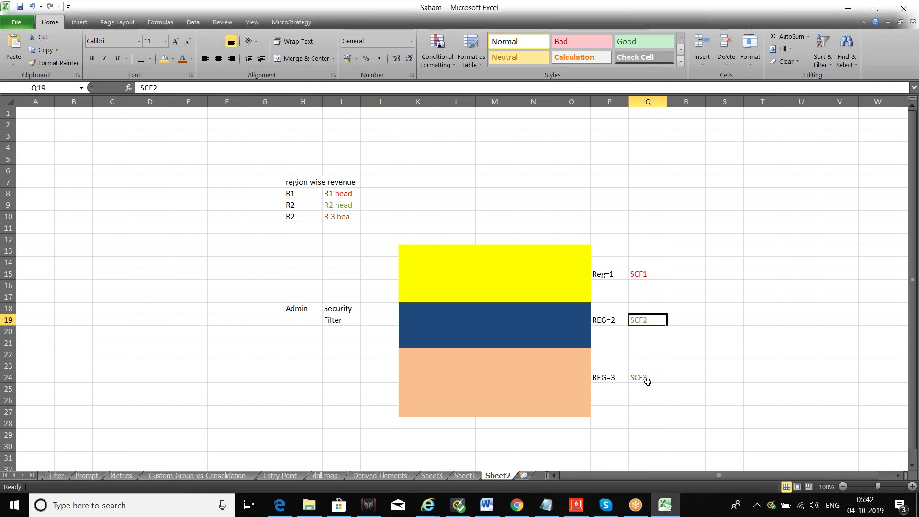
pyautogui.click(648, 381)
pyautogui.click(344, 195)
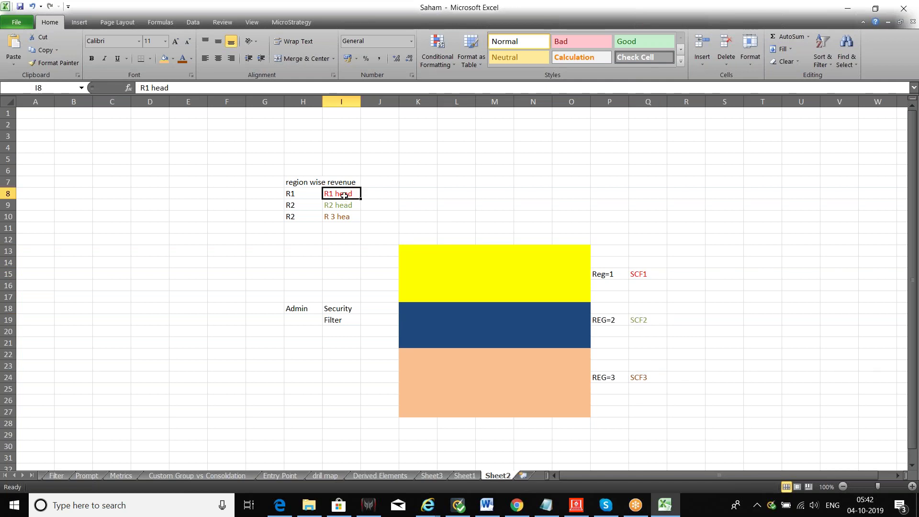
pyautogui.click(345, 206)
pyautogui.click(348, 214)
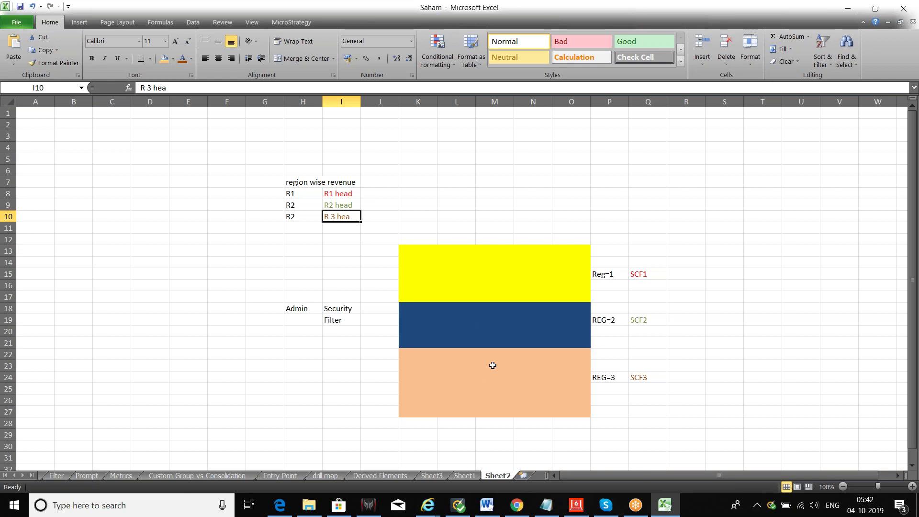
# Jump from the Filter sheet to Intro, then show the Report Creation sheet.
pyautogui.click(56, 475)
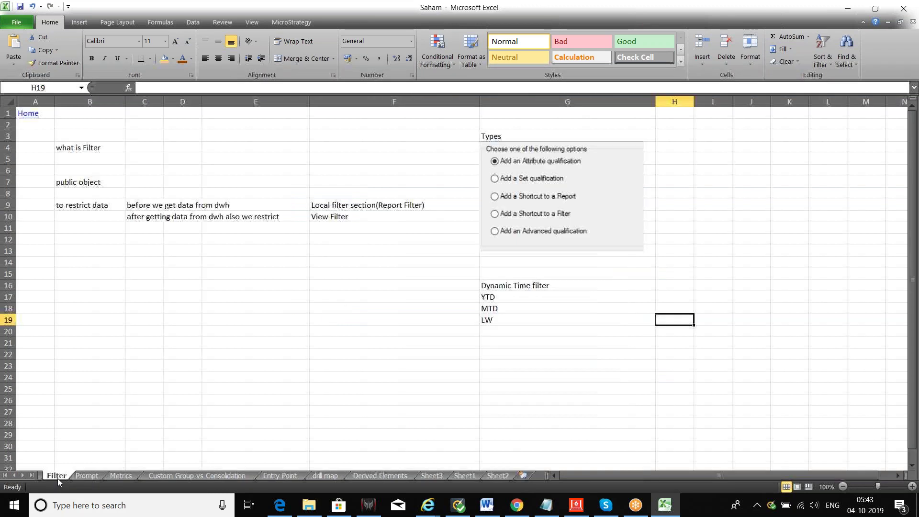
pyautogui.click(26, 116)
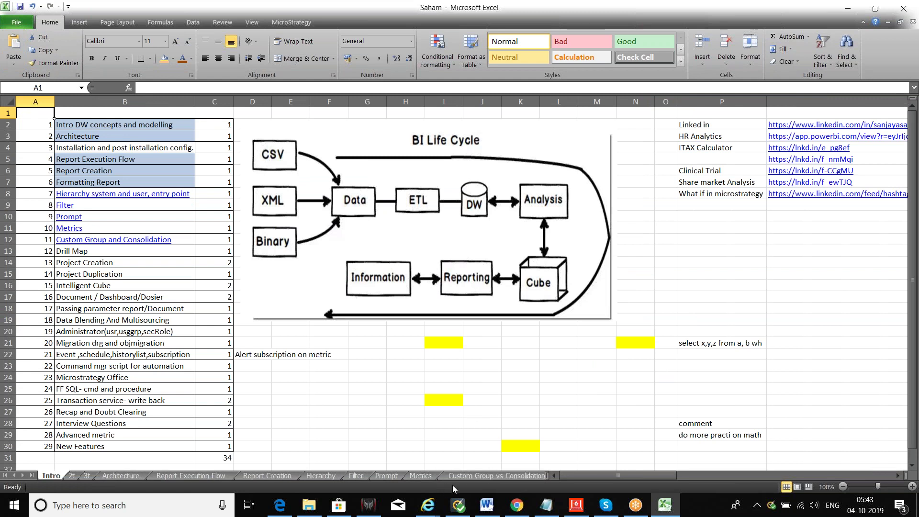
pyautogui.moveTo(569, 507)
pyautogui.click(252, 476)
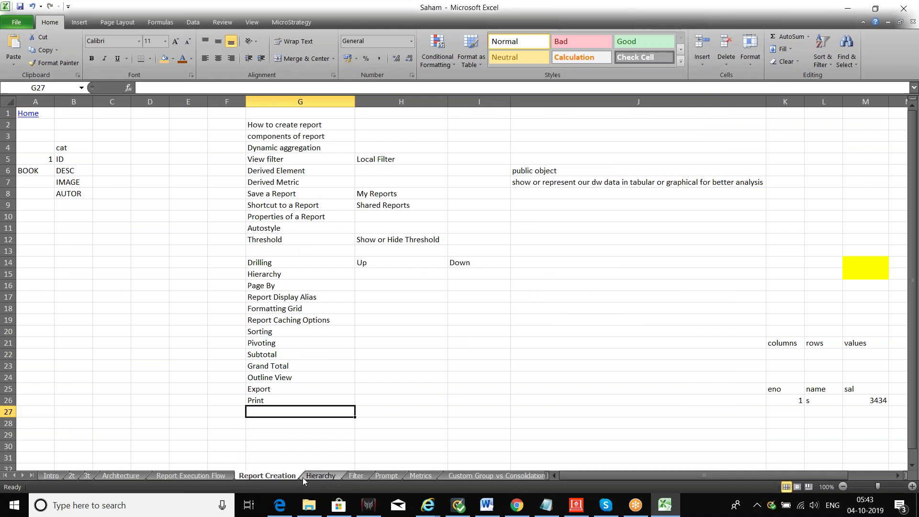
pyautogui.click(577, 507)
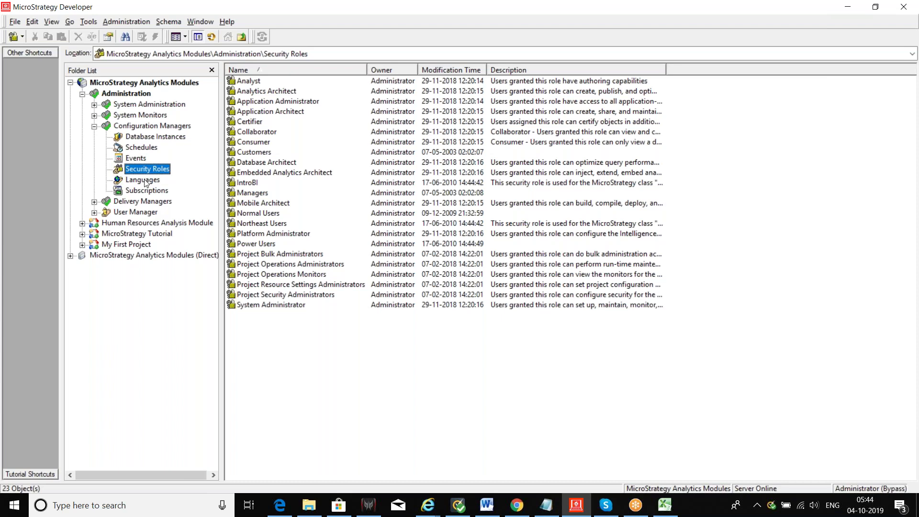
# Show the Languages list under Administration > Configuration Managers.
pyautogui.click(140, 181)
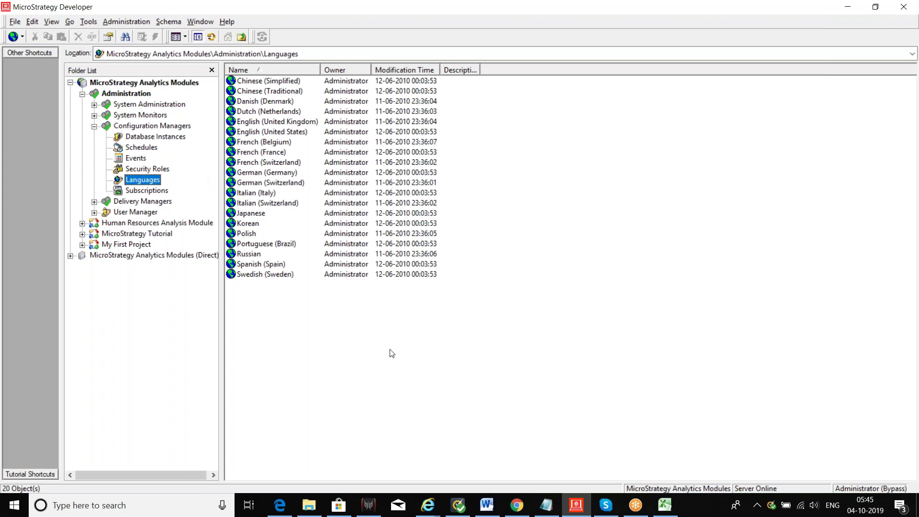
# In the Saham workbook, enter revenue in I19 and OMZET in J19.
pyautogui.click(661, 510)
pyautogui.click(488, 322)
pyautogui.write('rev')
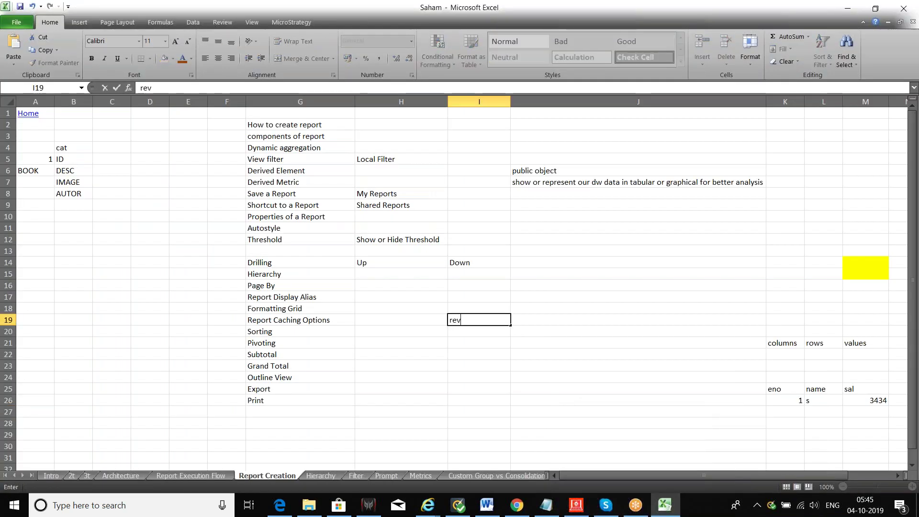
pyautogui.write('enue')
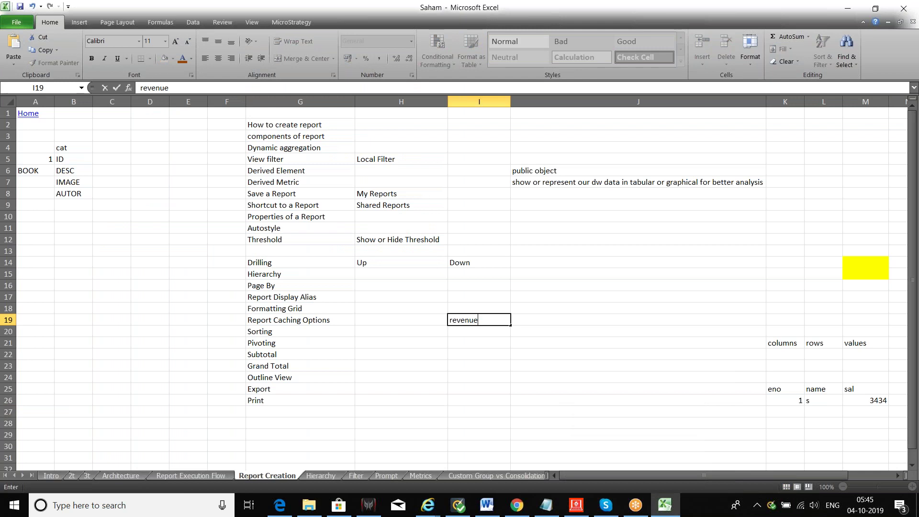
pyautogui.click(569, 321)
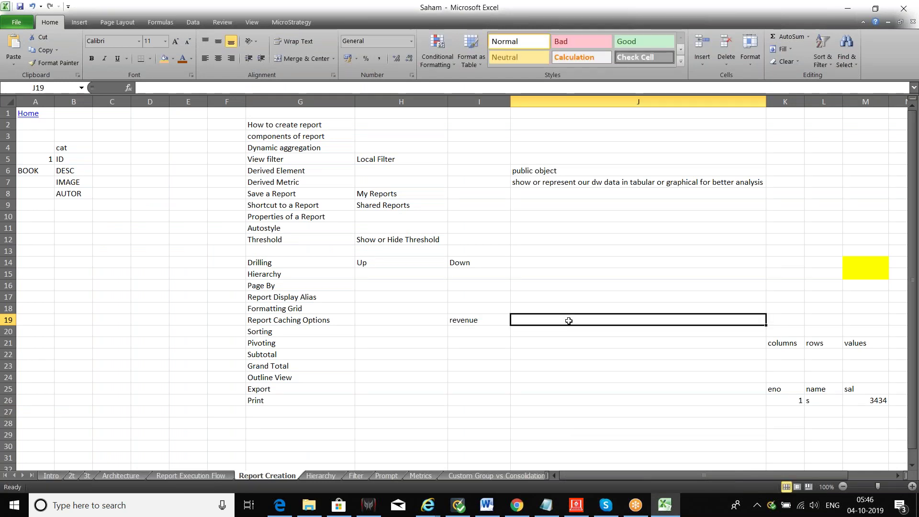
pyautogui.click(487, 324)
pyautogui.click(544, 319)
pyautogui.write('OM')
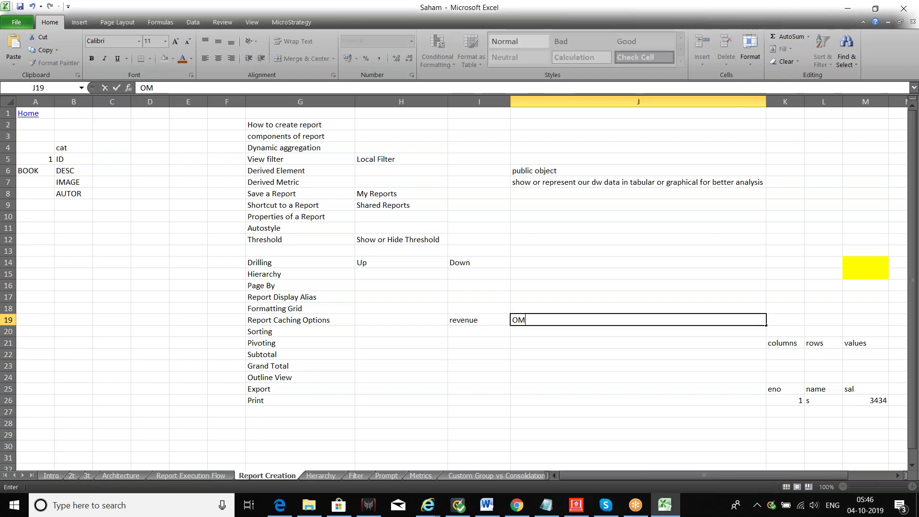
pyautogui.write('ZET')
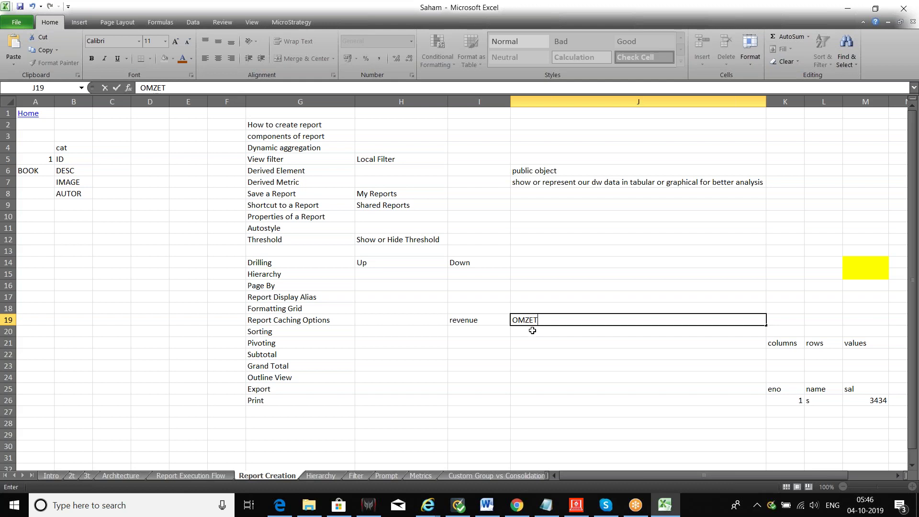
pyautogui.click(503, 336)
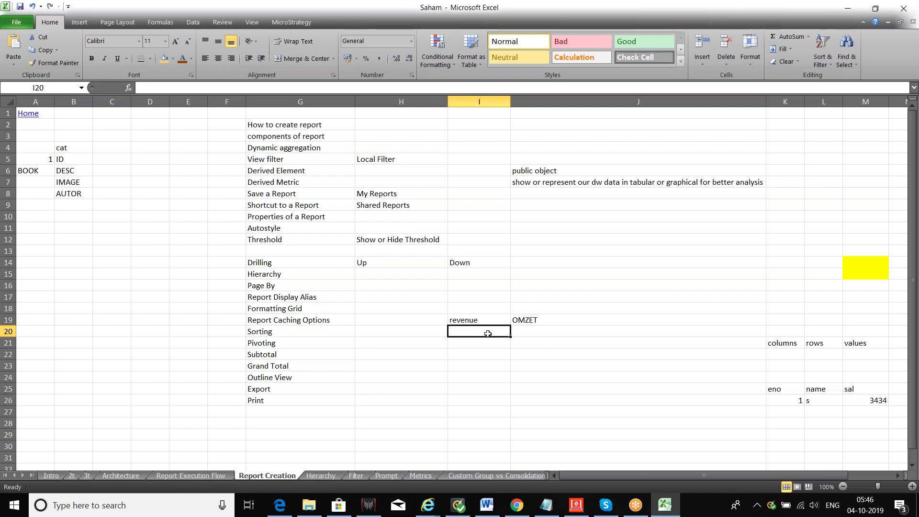
pyautogui.click(475, 320)
# Type the test entry lkjlkj into J20 below OMZET.
pyautogui.click(528, 331)
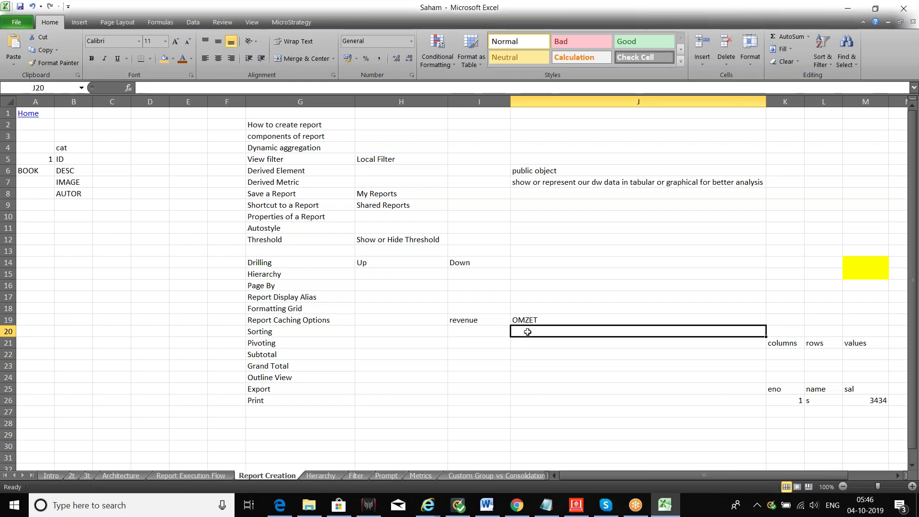
pyautogui.write('Ja')
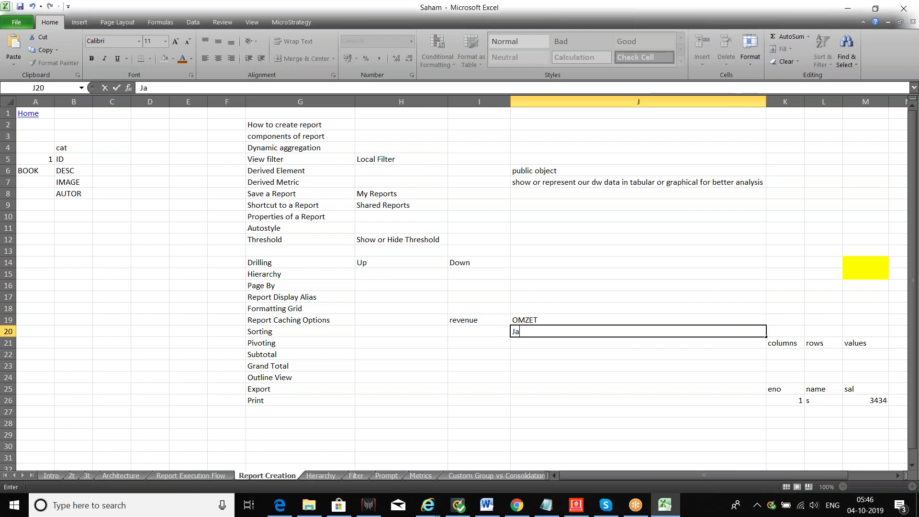
pyautogui.write('pa')
pyautogui.press('BackSpace')
pyautogui.press('BackSpace')
pyautogui.press('BackSpace')
pyautogui.press('BackSpace')
pyautogui.write('lkjlkj')
# Connect to the TP-LINK_Extender Wi-Fi network.
pyautogui.click(801, 510)
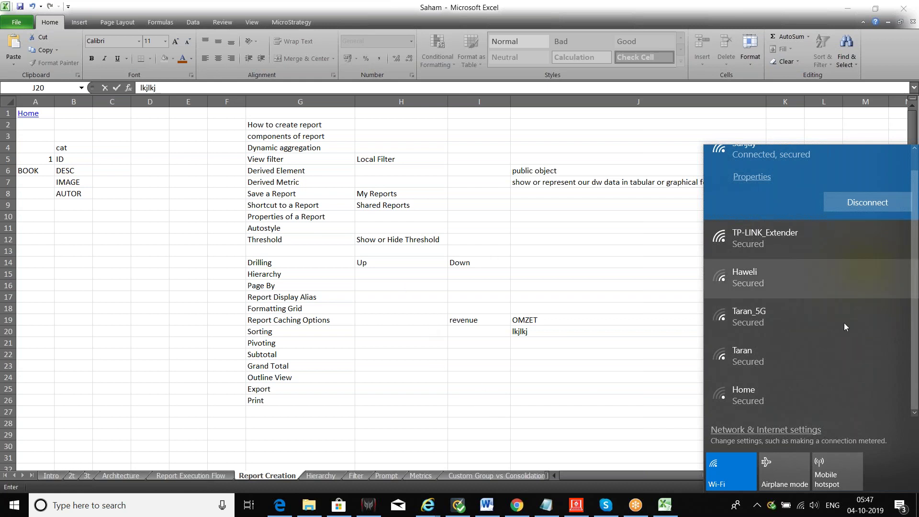
pyautogui.scroll(1, 819, 328)
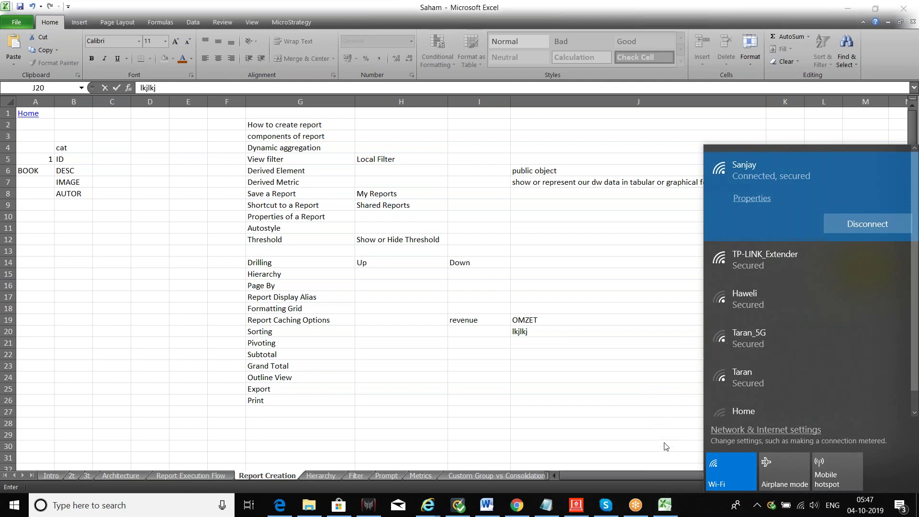
pyautogui.click(751, 260)
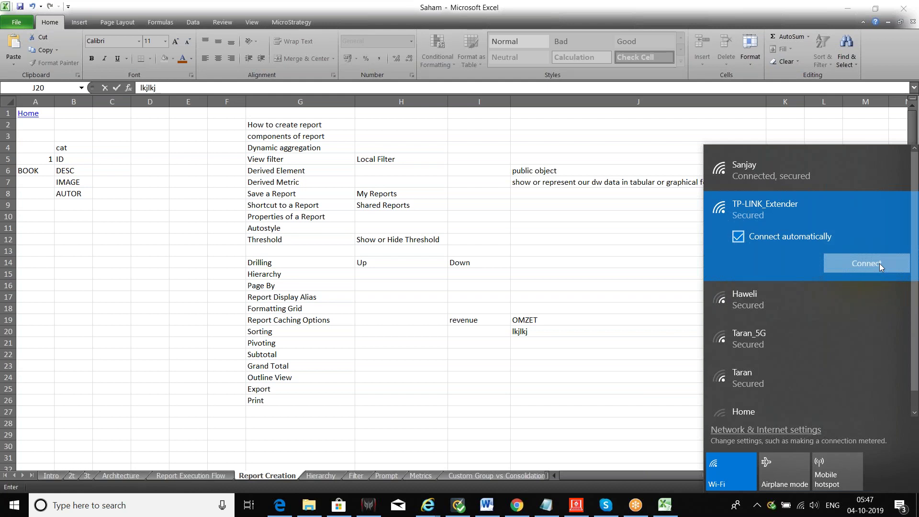
pyautogui.click(880, 263)
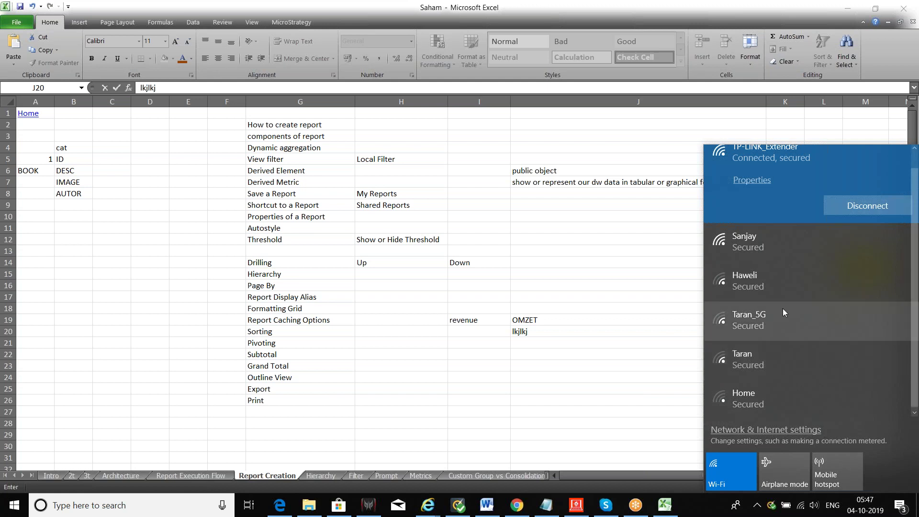
# Connect to the JioFi_108B913 network and close the network list.
pyautogui.scroll(-1, 782, 308)
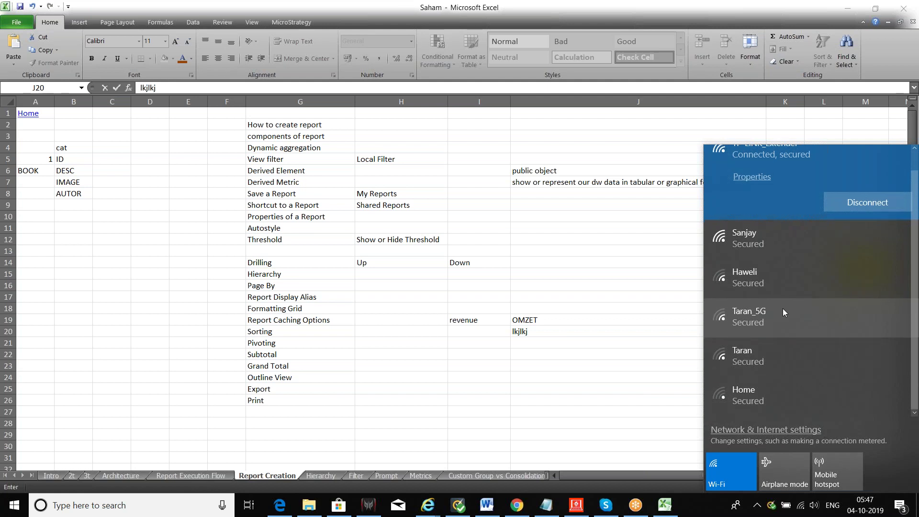
pyautogui.scroll(1, 783, 310)
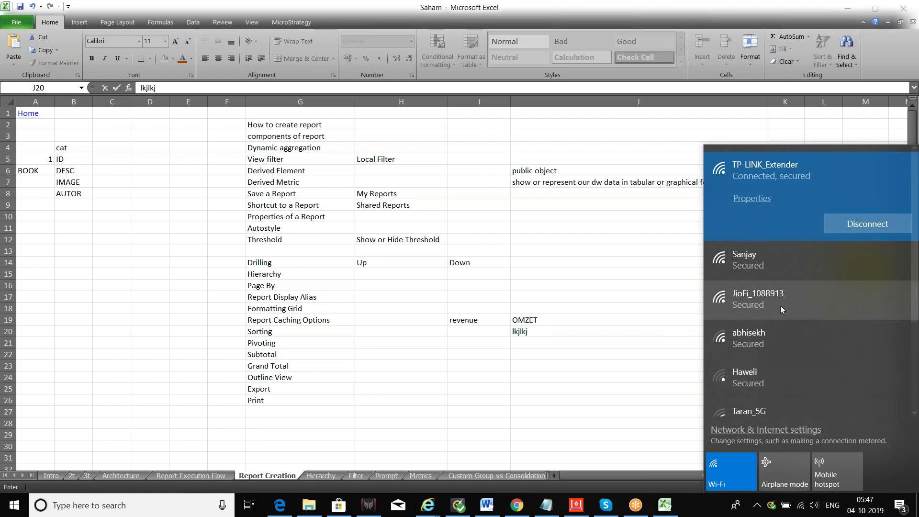
pyautogui.click(778, 298)
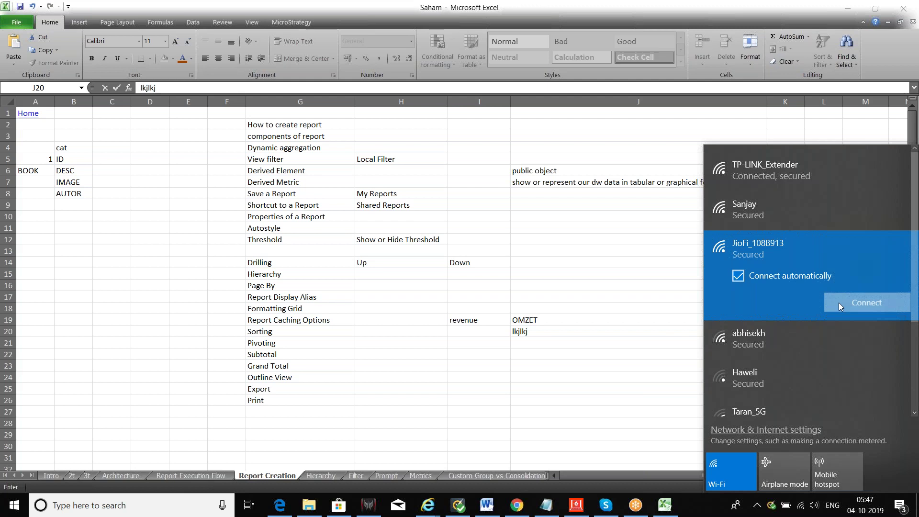
pyautogui.click(839, 302)
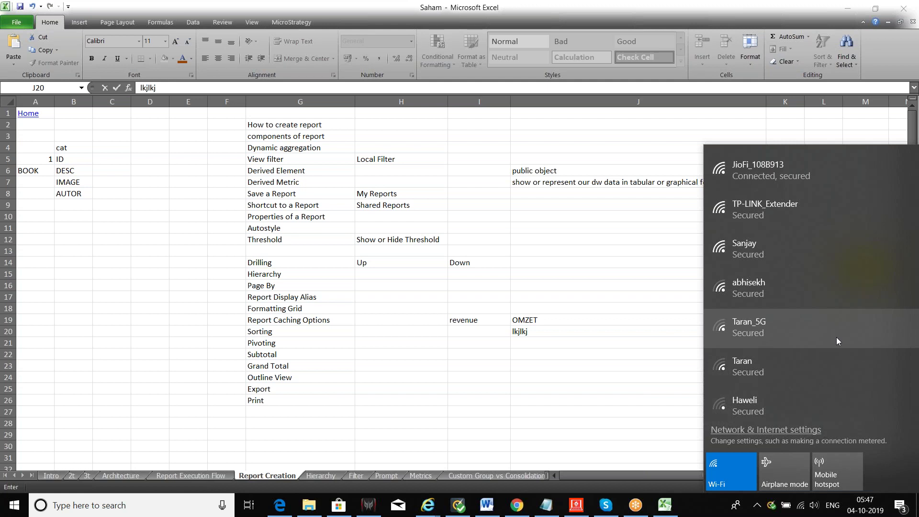
pyautogui.click(640, 319)
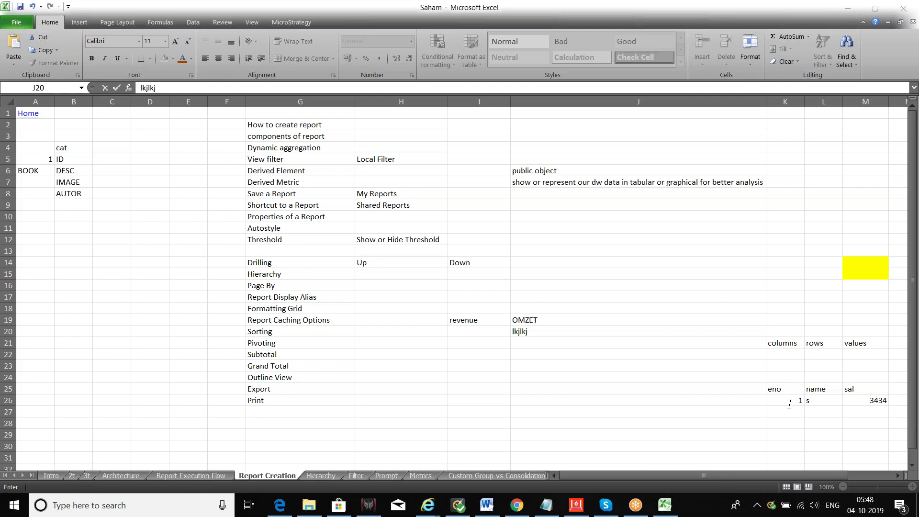
pyautogui.click(665, 505)
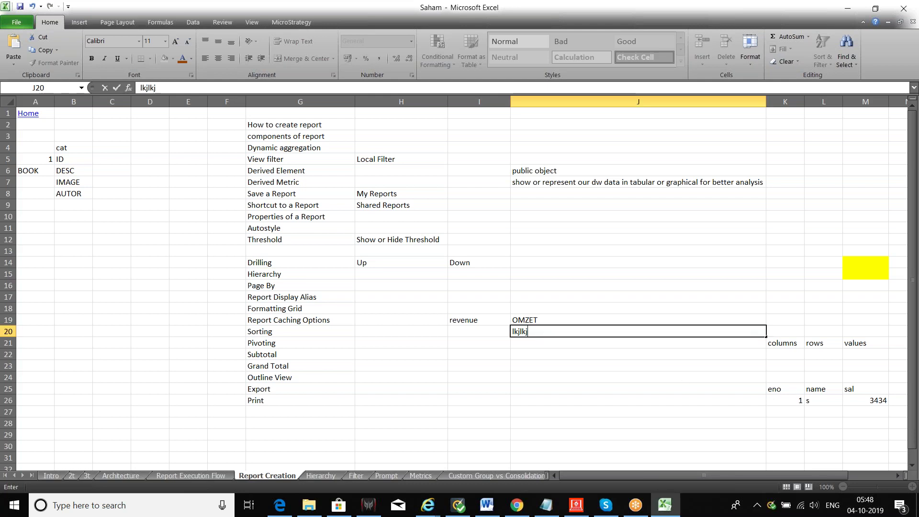